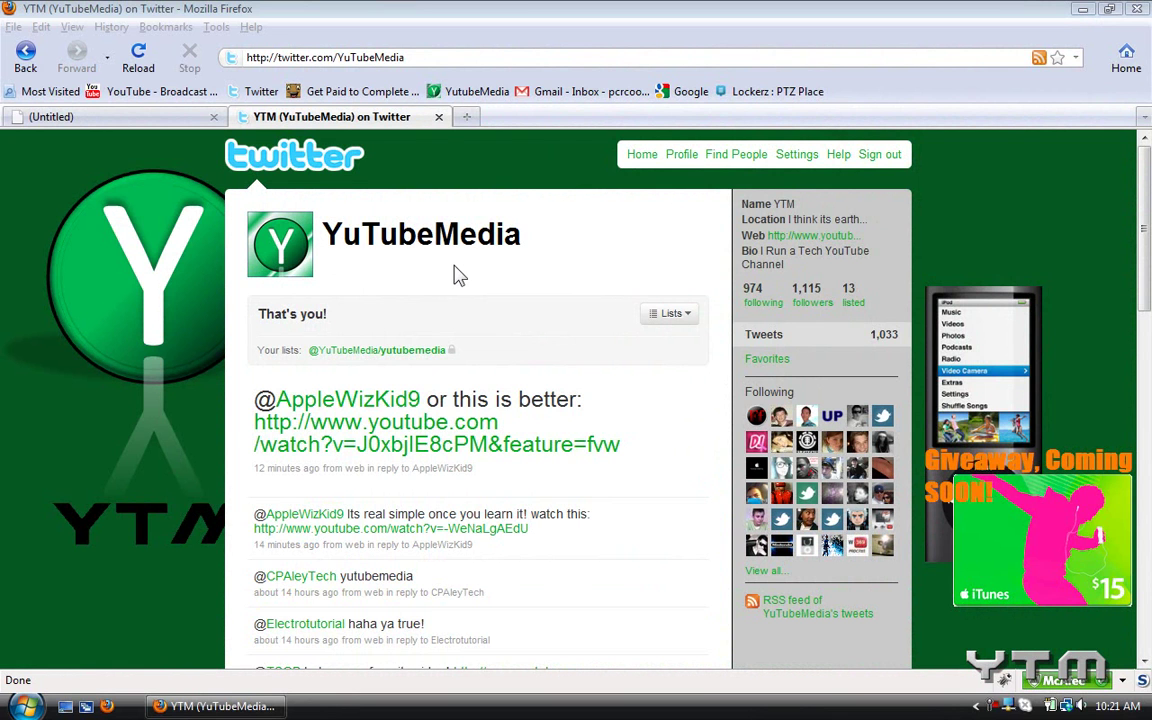
# In the blank tab, sign in to the HostGator cPanel at the server address and scroll to Domains.
pyautogui.click(117, 110)
pyautogui.write('1')
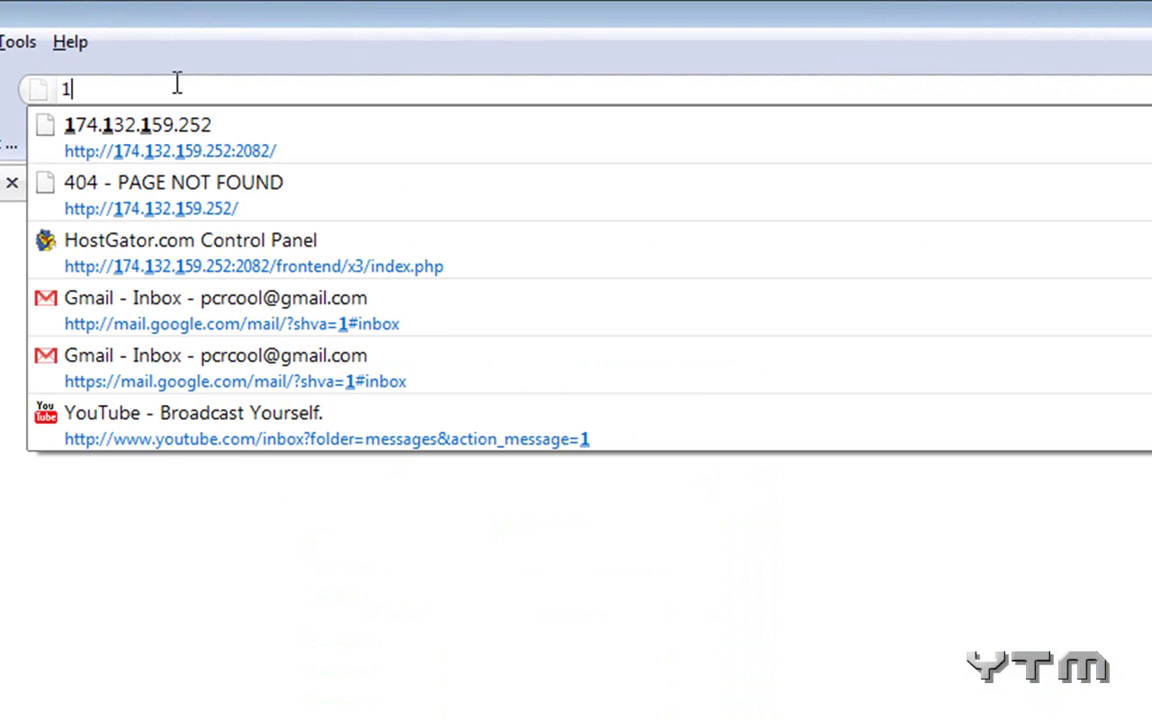
pyautogui.write('7')
pyautogui.click(160, 150)
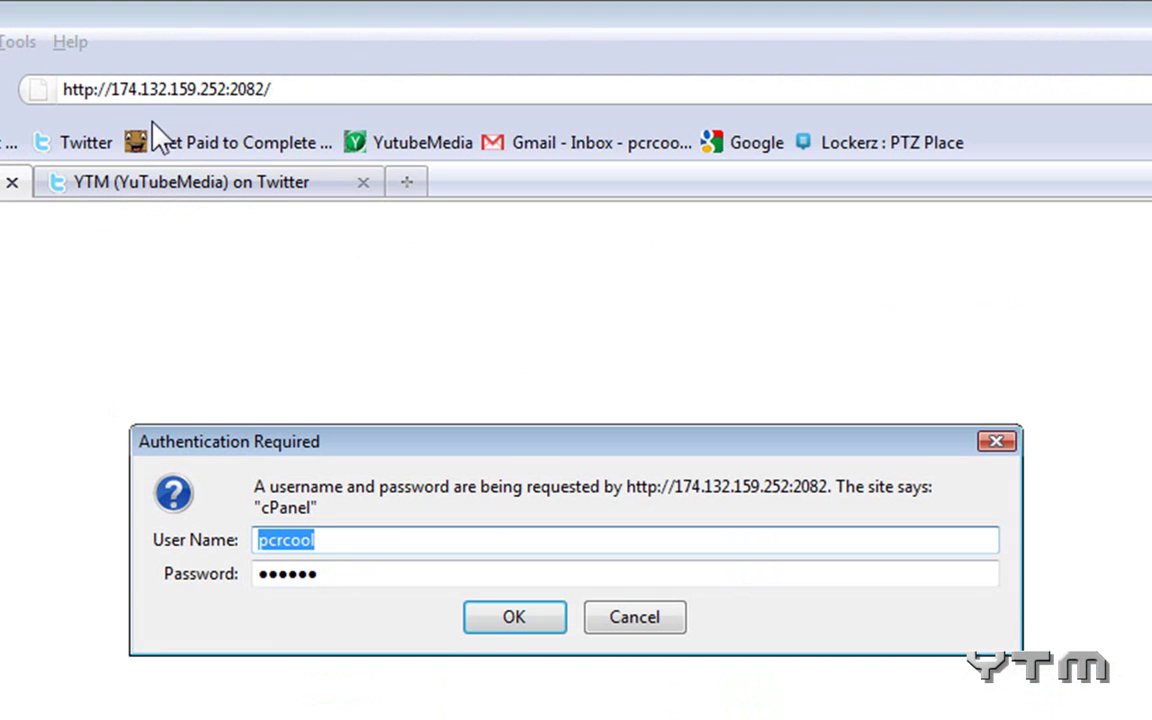
pyautogui.click(500, 622)
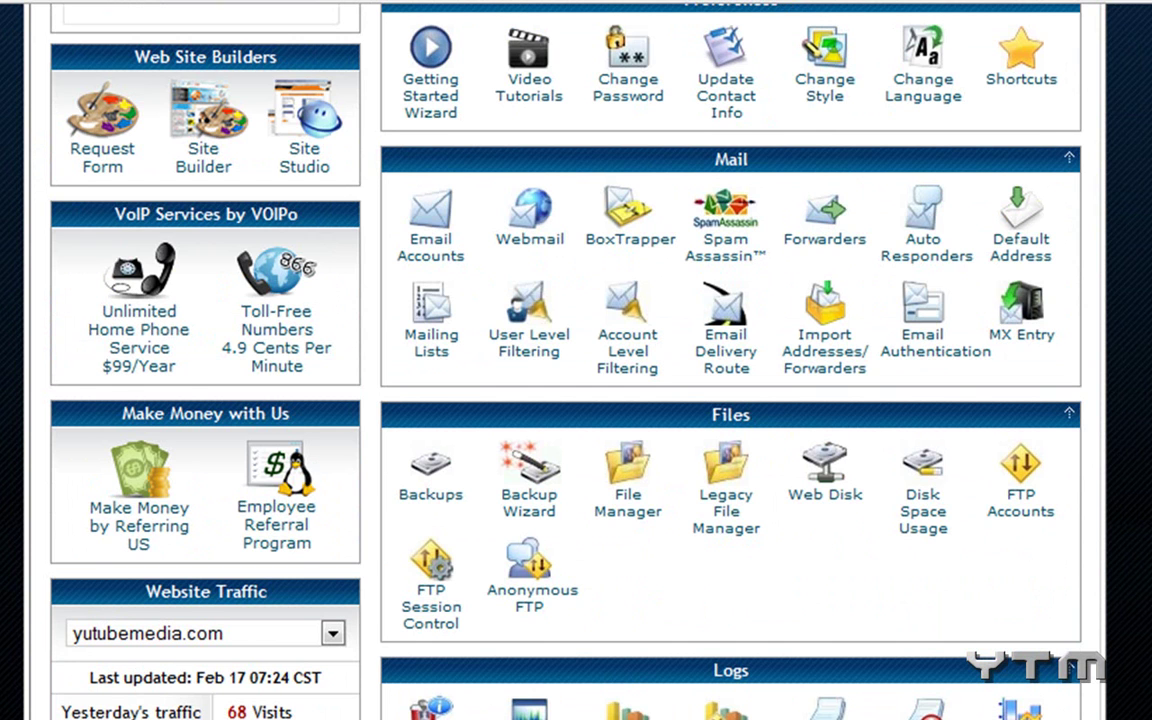
pyautogui.scroll(-8, 398, 350)
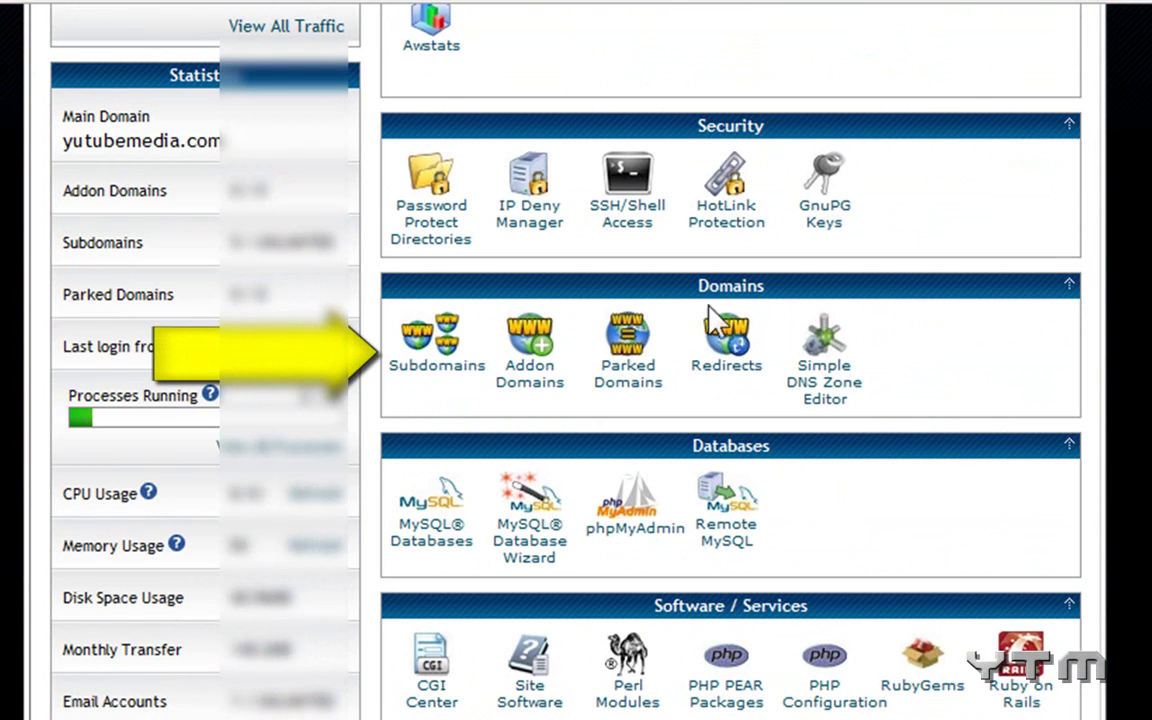
# Create subdomain French on yutubemedia.com with document root public_html/French.
pyautogui.click(438, 368)
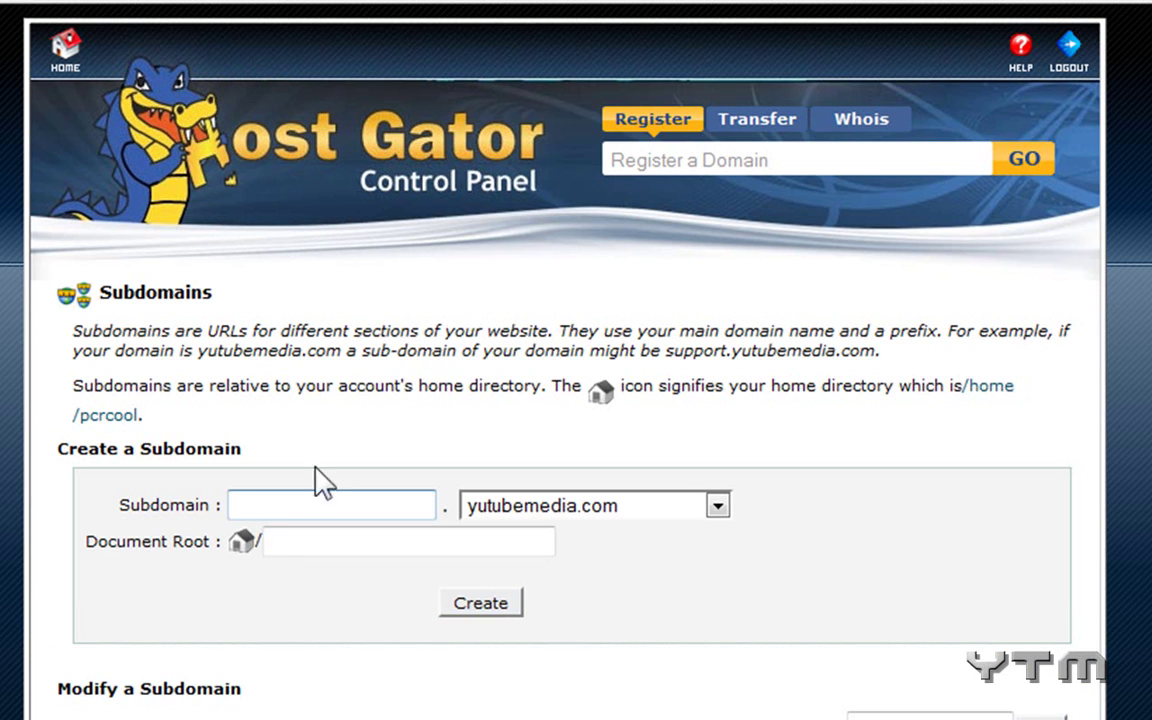
pyautogui.doubleClick(289, 499)
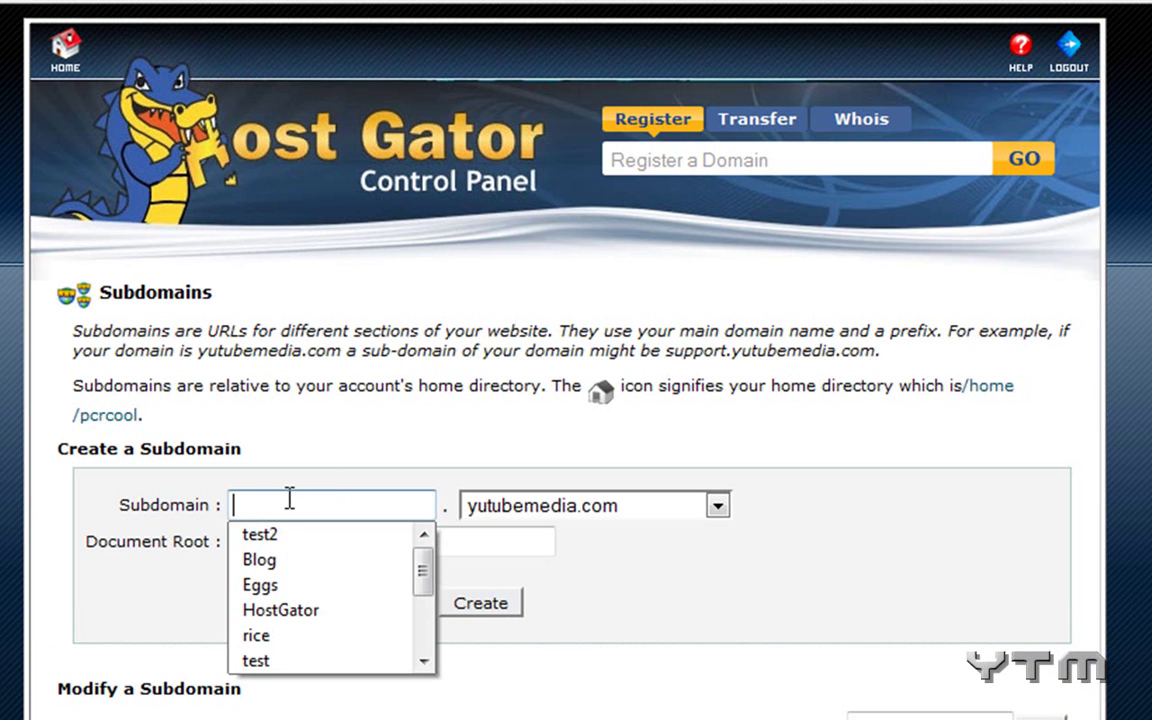
pyautogui.write('French')
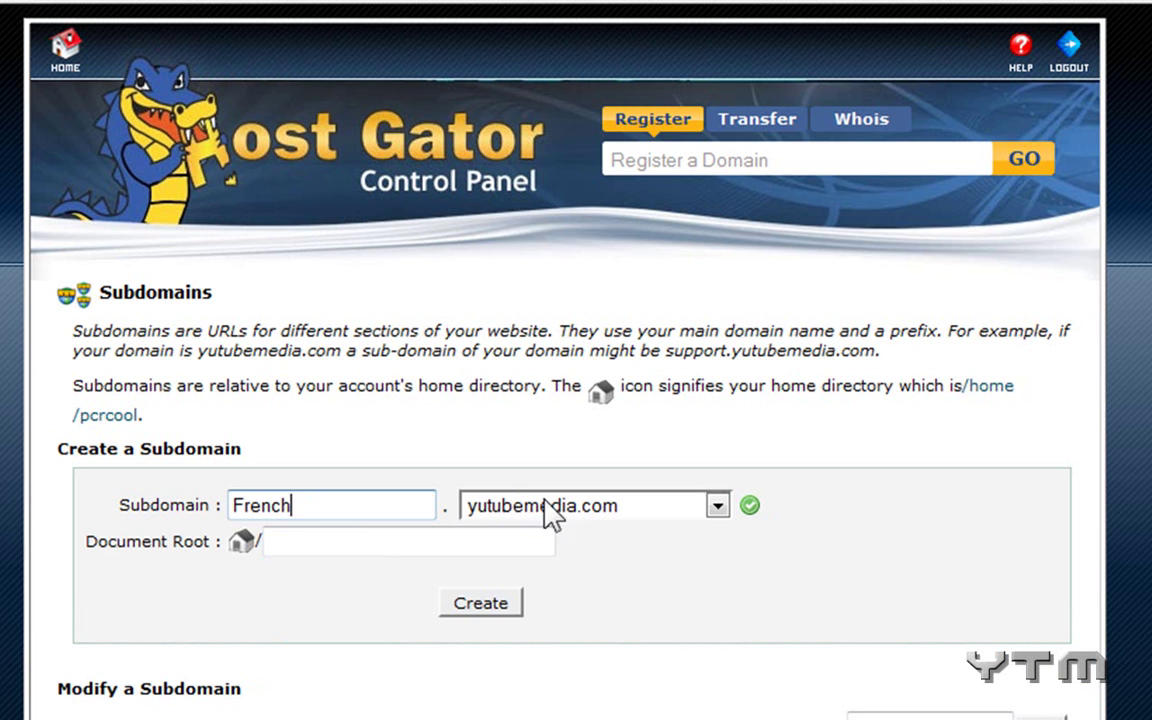
pyautogui.click(673, 507)
pyautogui.click(668, 507)
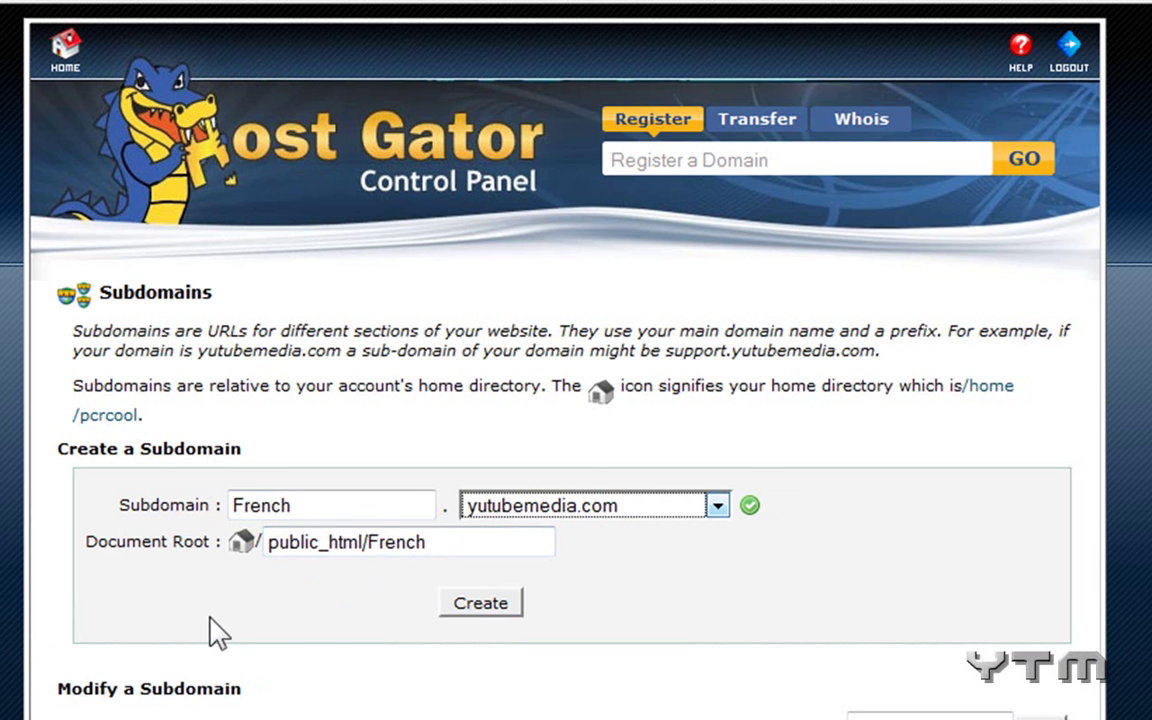
pyautogui.scroll(-3, 150, 560)
pyautogui.click(477, 450)
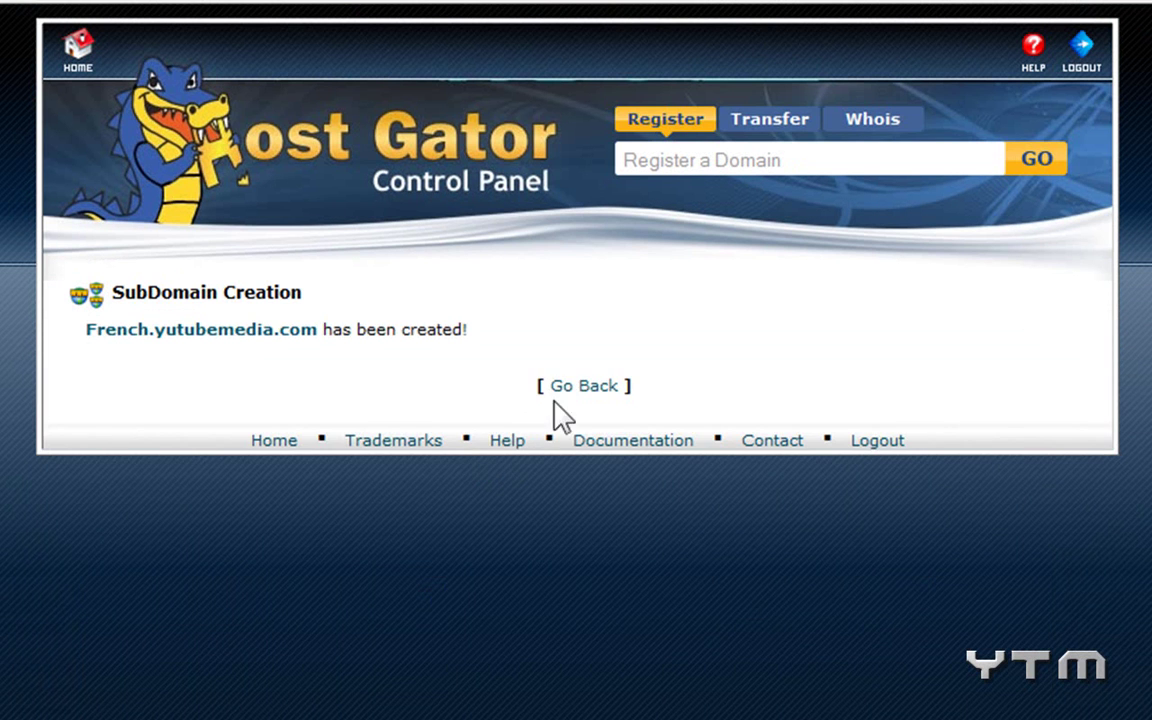
# Go back to the Subdomains list and check the new French.yutubemedia.com entry.
pyautogui.click(580, 390)
pyautogui.scroll(-7, 168, 370)
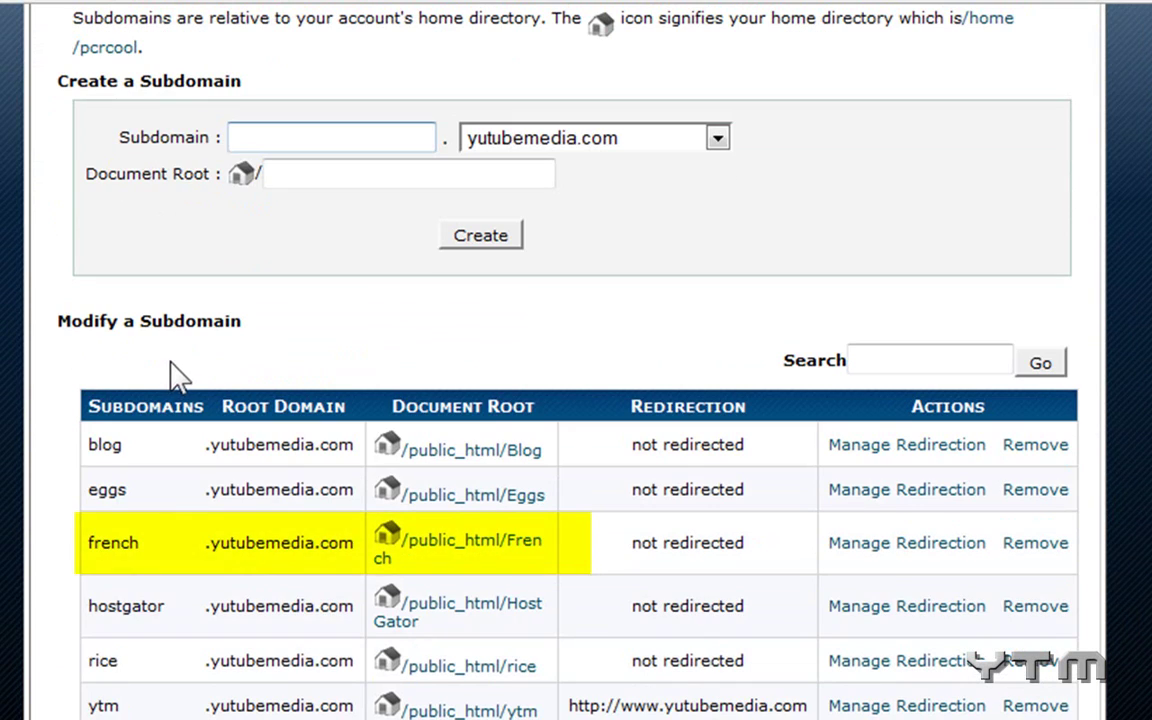
pyautogui.moveTo(89, 540); pyautogui.dragTo(341, 545)
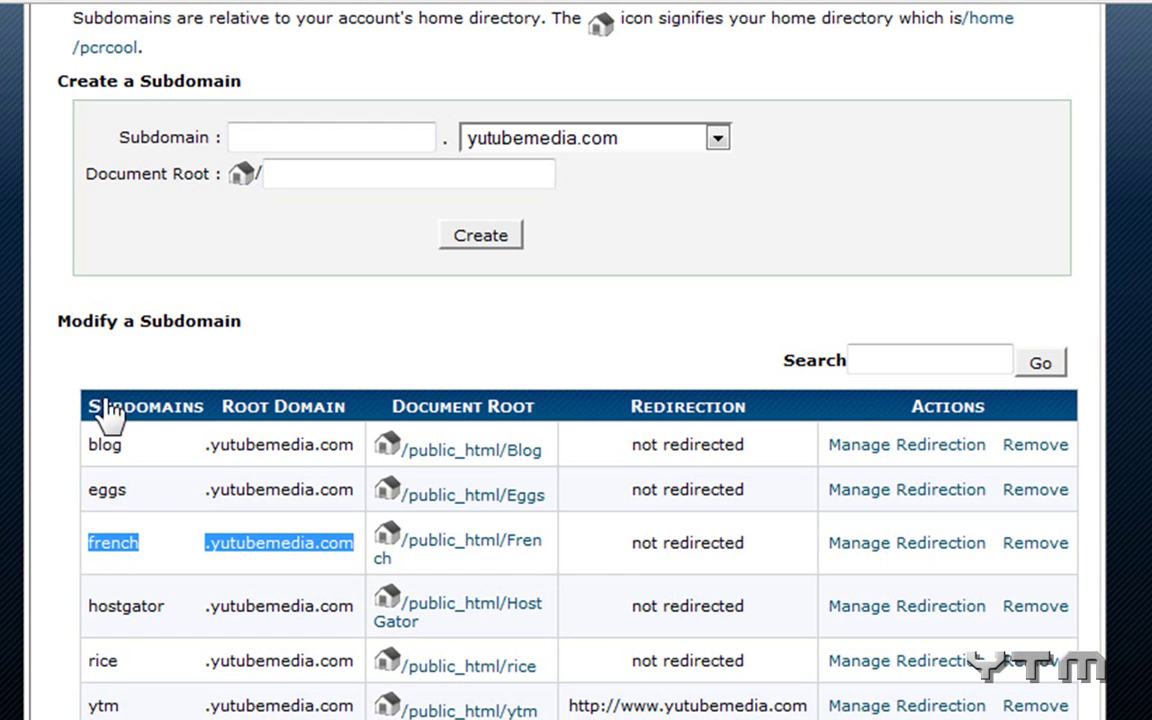
pyautogui.click(6, 577)
# From the cPanel home, open Fantastico De Luxe, pick WordPress and start a New Installation.
pyautogui.scroll(4, 40, 480)
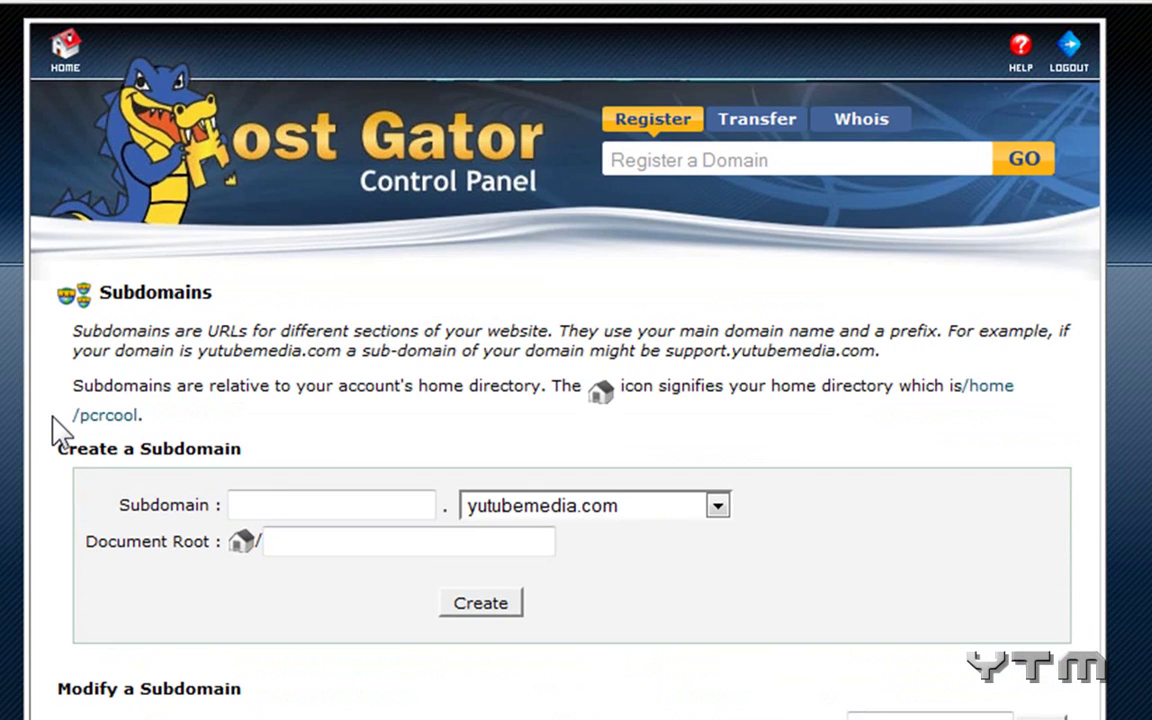
pyautogui.click(67, 52)
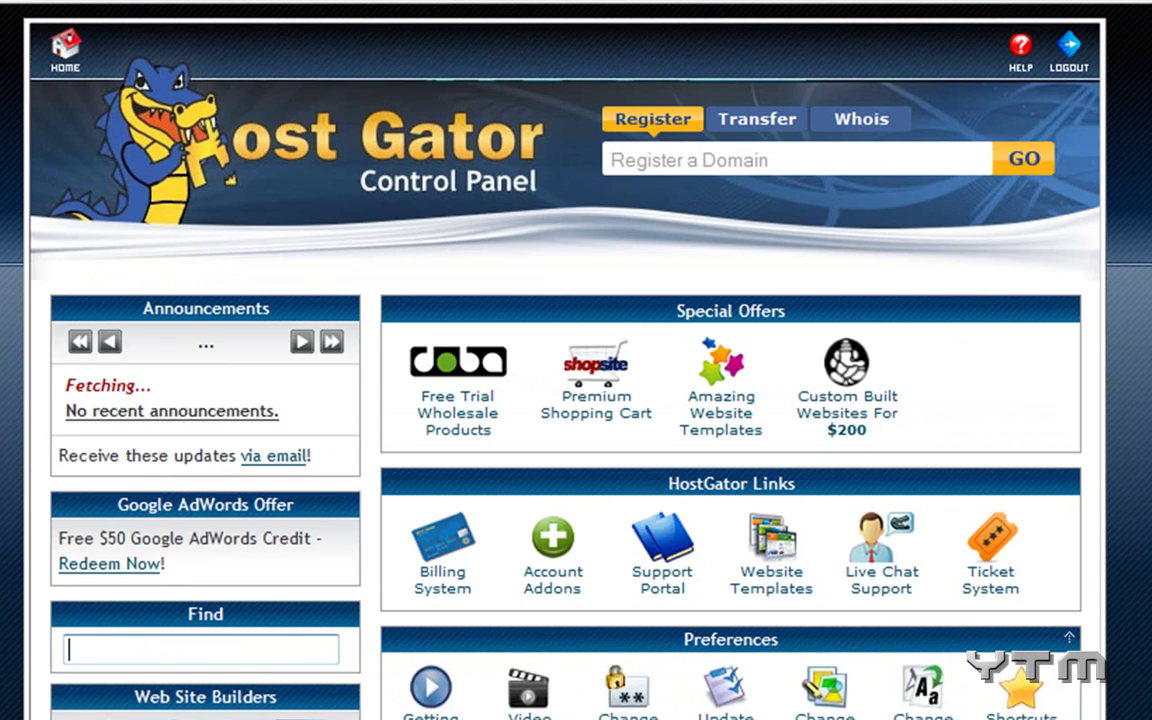
pyautogui.scroll(-10, 576, 400)
pyautogui.scroll(-10, 632, 500)
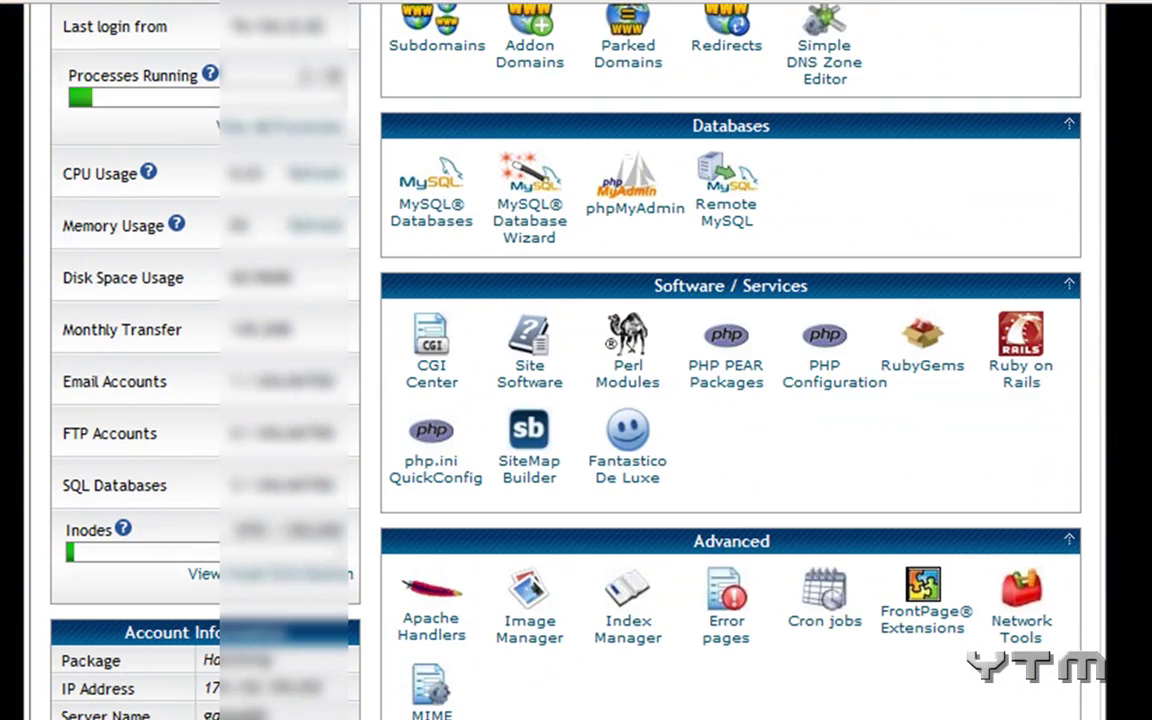
pyautogui.click(632, 470)
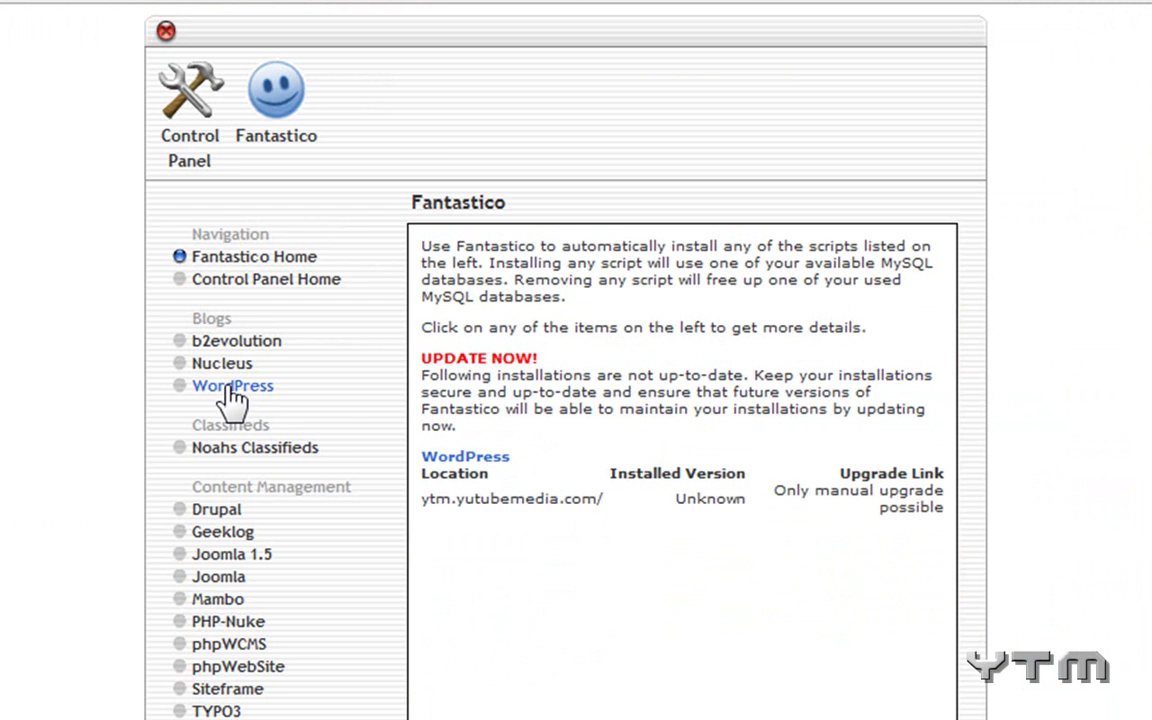
pyautogui.click(233, 390)
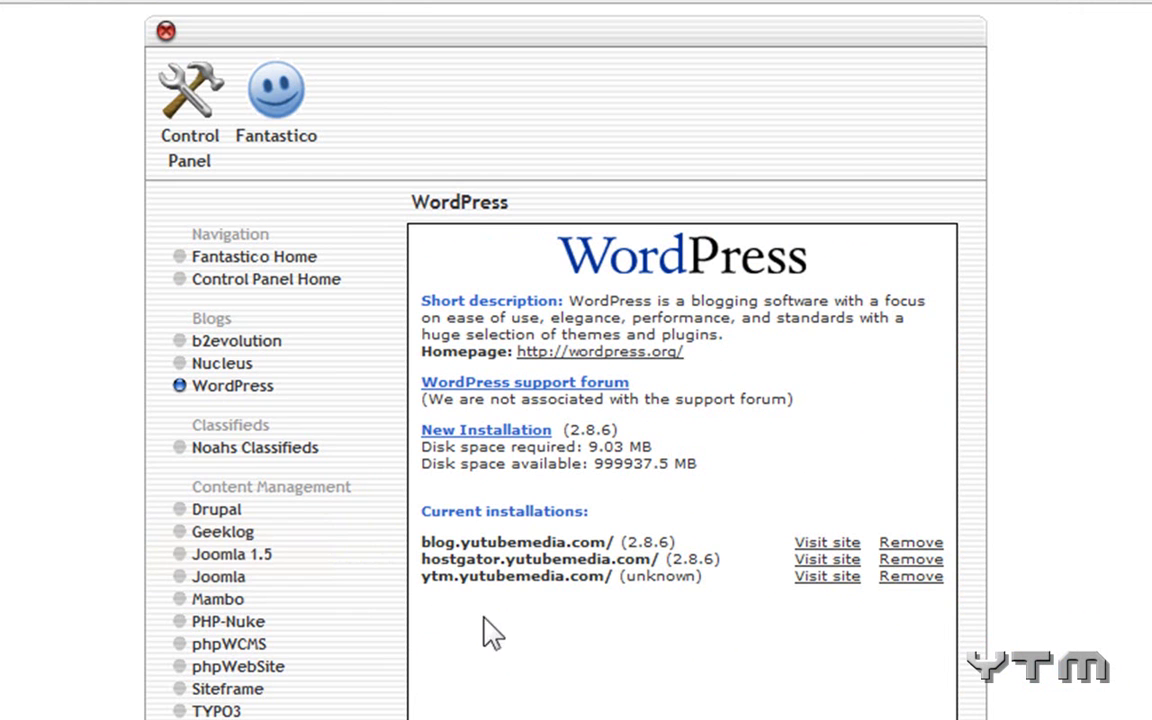
pyautogui.click(488, 440)
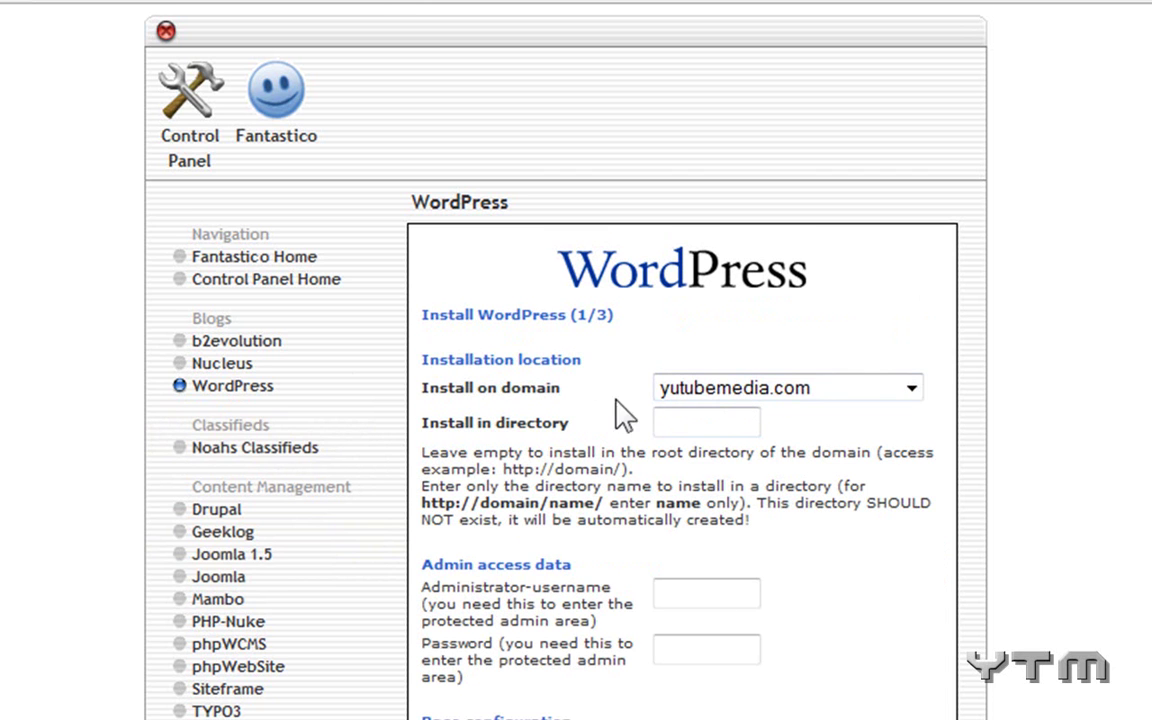
# Set the WordPress install domain to french.yutubemedia.com.
pyautogui.click(715, 390)
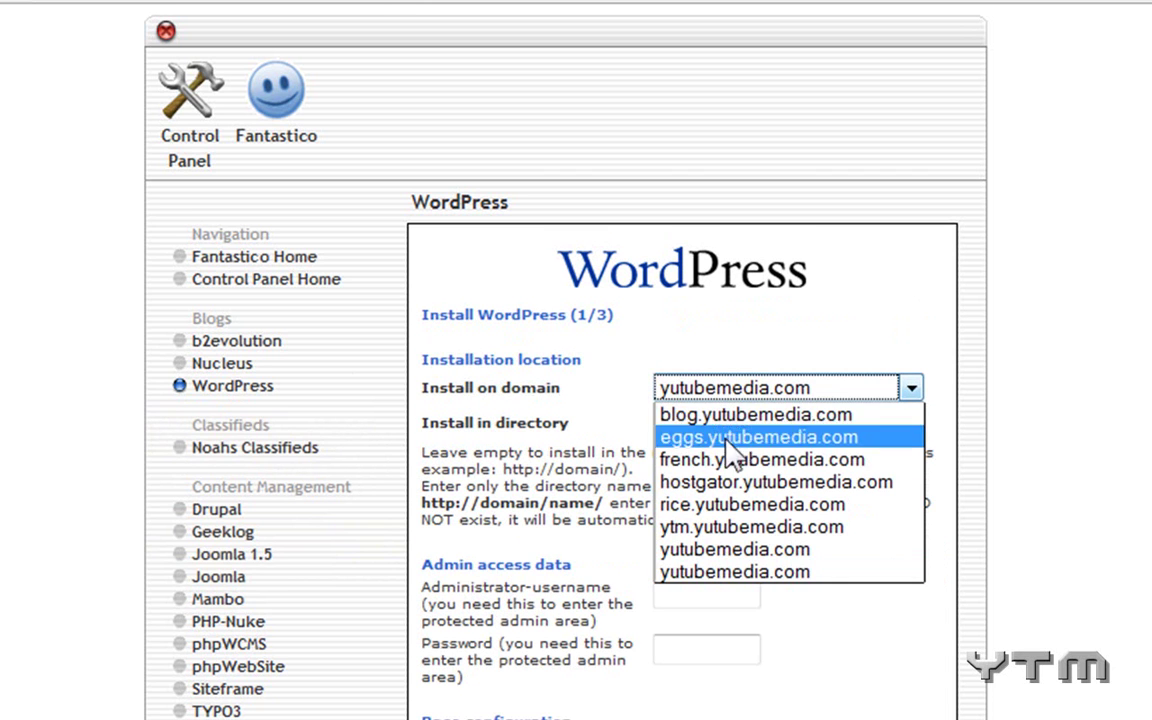
pyautogui.click(743, 462)
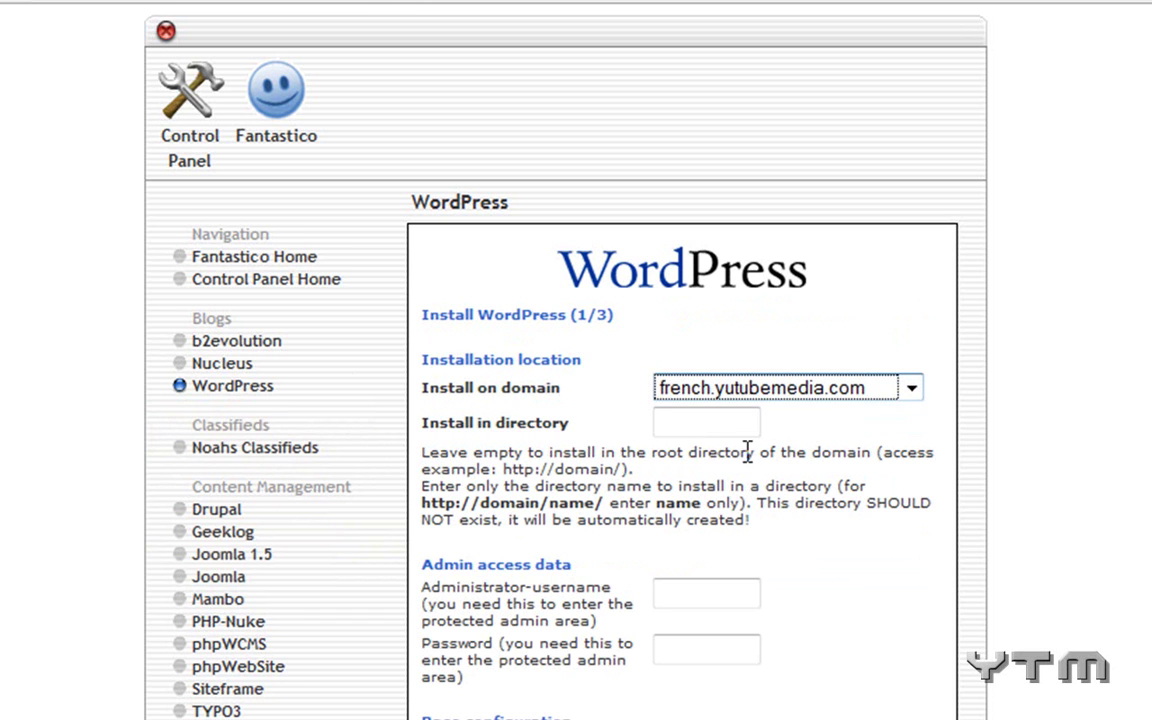
pyautogui.click(690, 423)
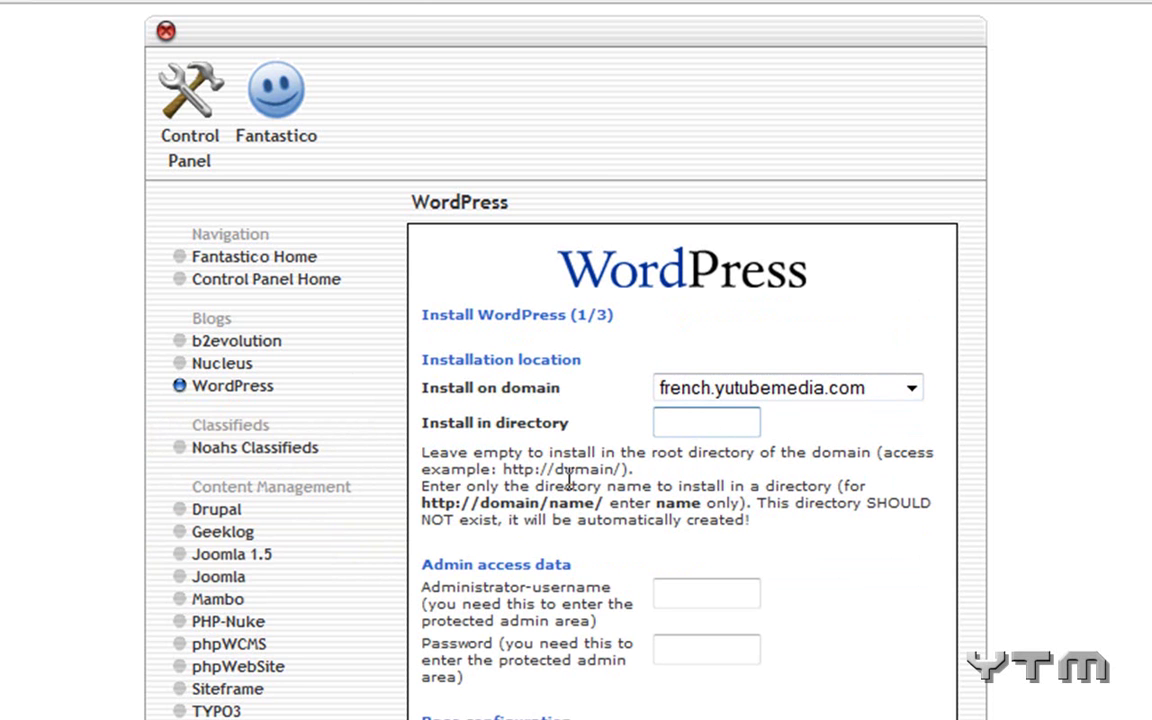
pyautogui.scroll(-3, 622, 467)
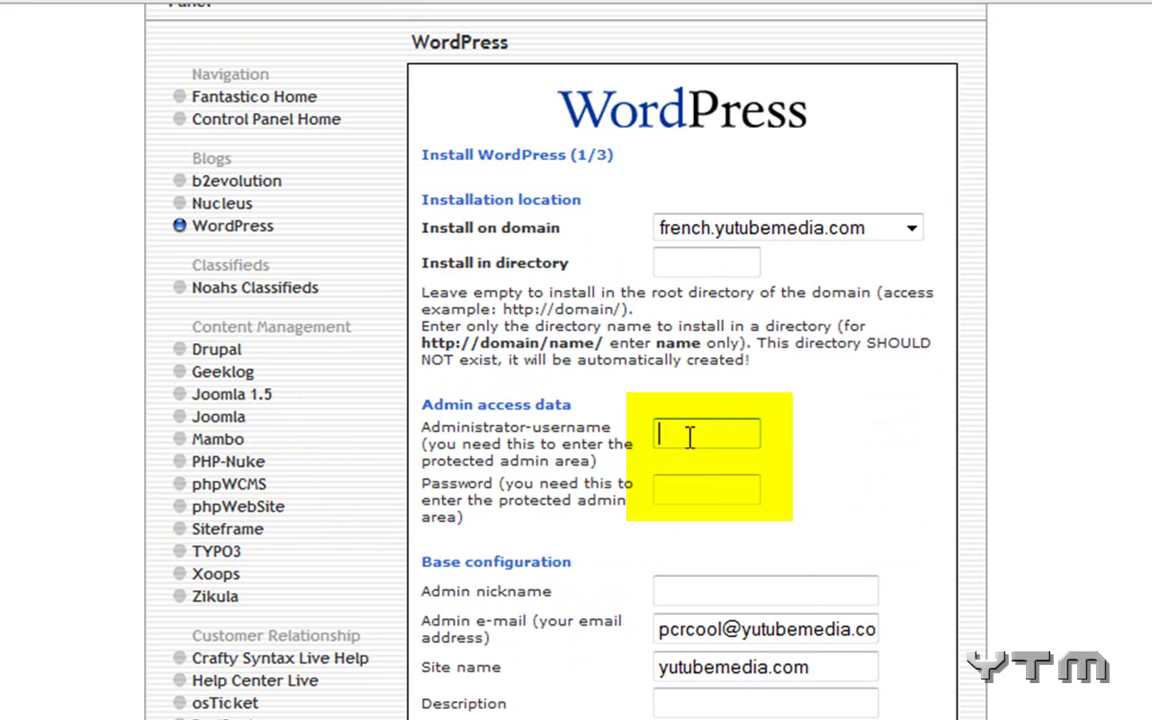
# Fill in the administrator username, password and admin nickname fields.
pyautogui.press('Tab')
pyautogui.press('Tab')
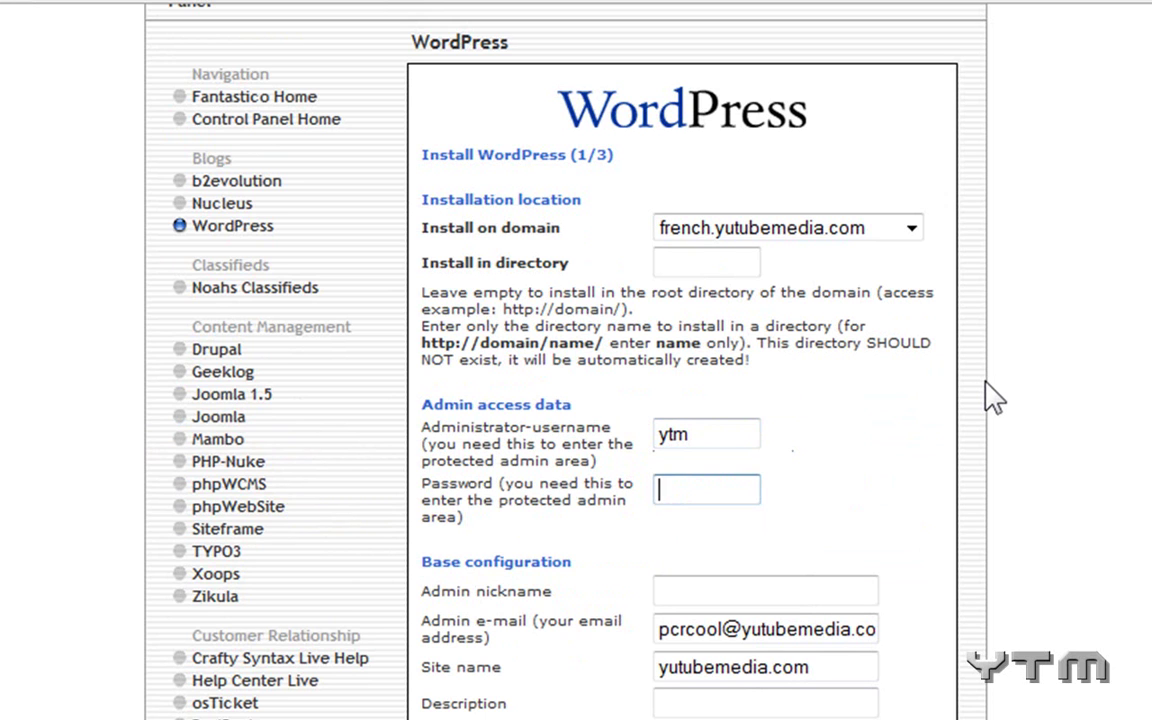
pyautogui.press('Tab')
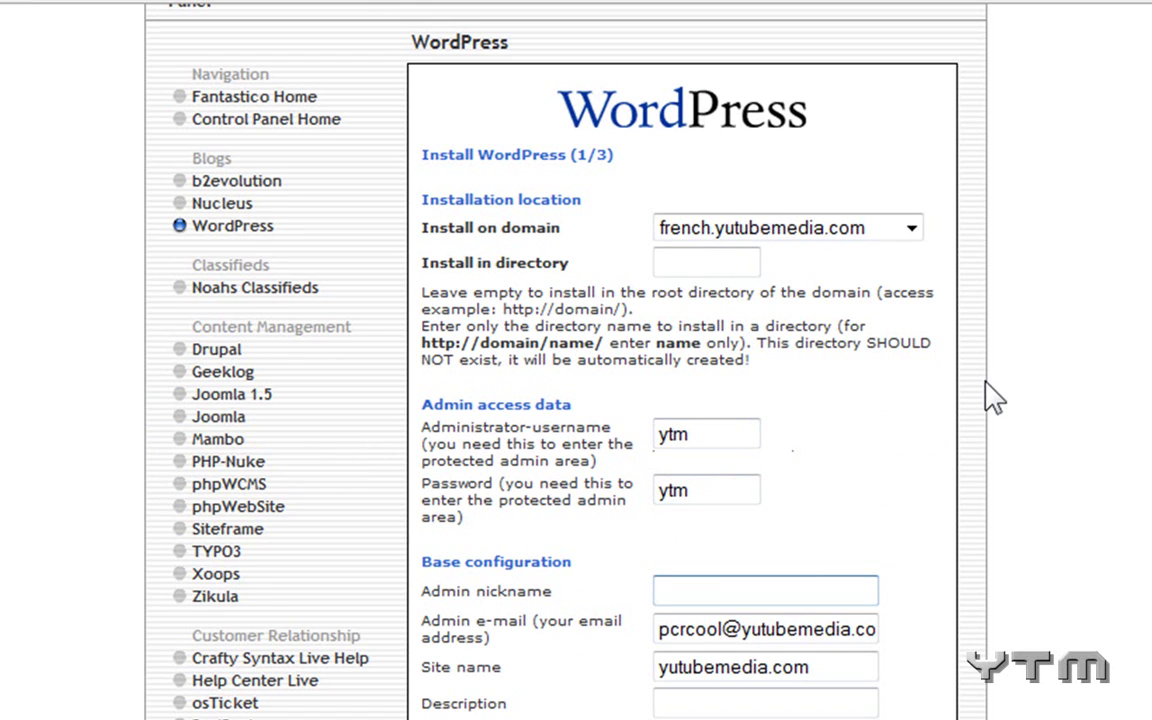
# Edit the admin e-mail's name part and set the site description to 'ytm site'.
pyautogui.scroll(-3, 895, 406)
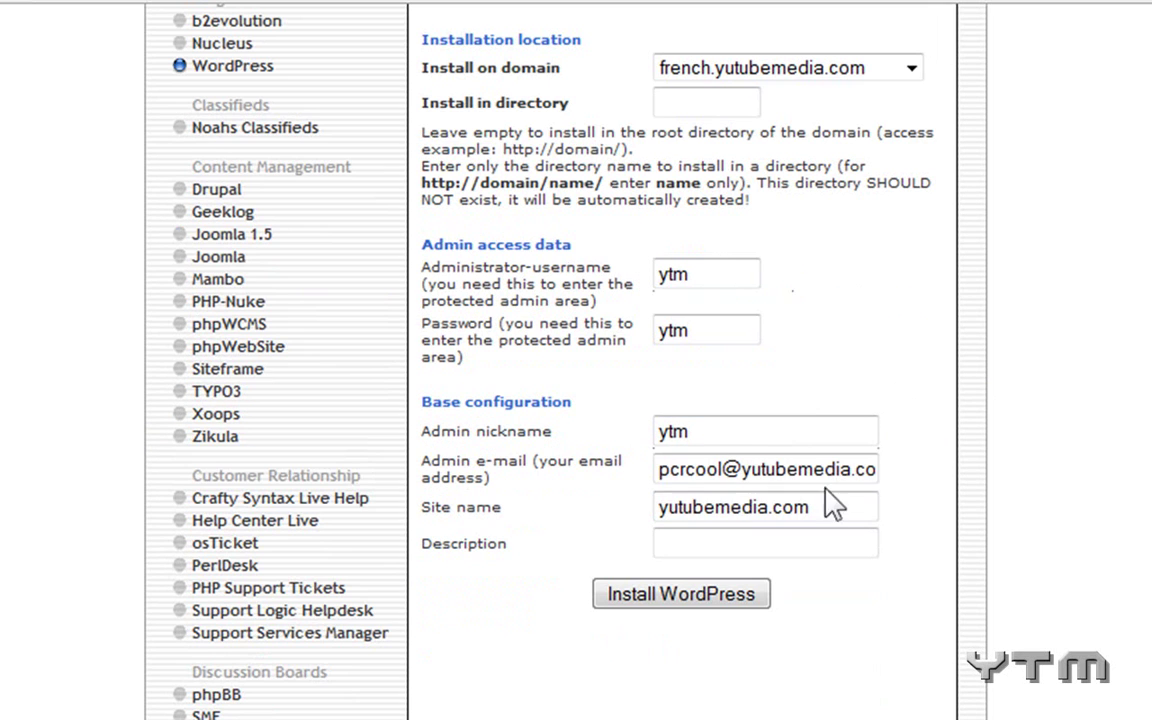
pyautogui.moveTo(724, 469); pyautogui.dragTo(599, 463)
pyautogui.write('ytm')
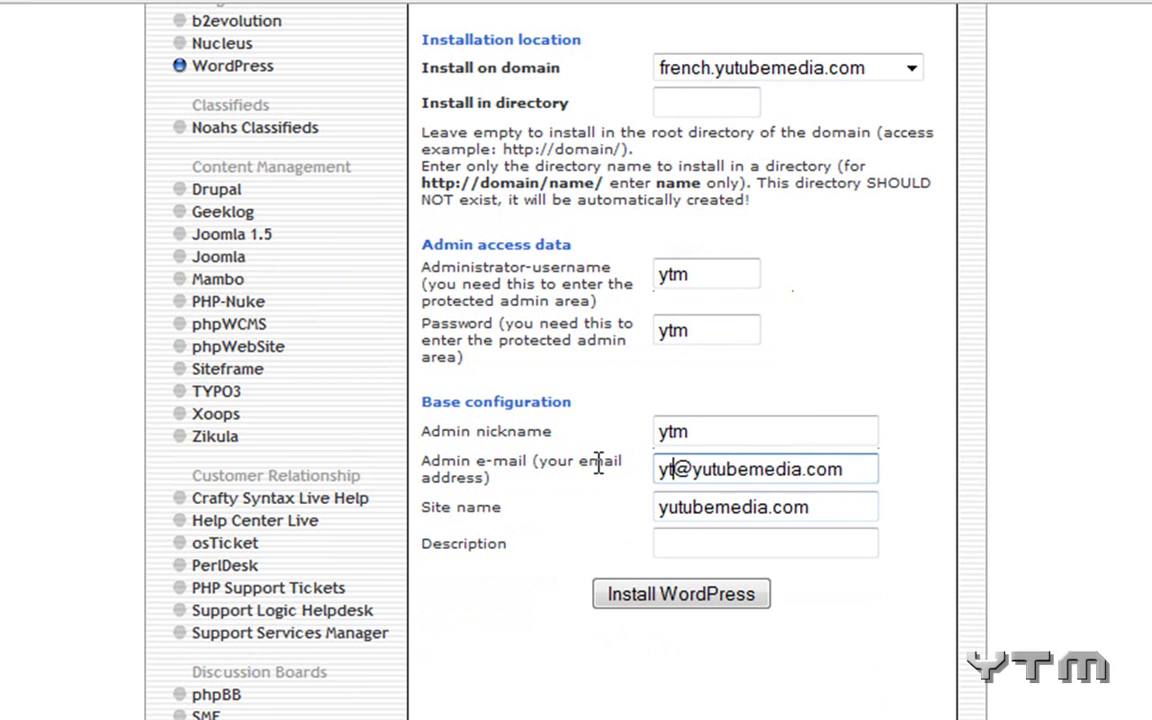
pyautogui.press('Return')
pyautogui.click(669, 548)
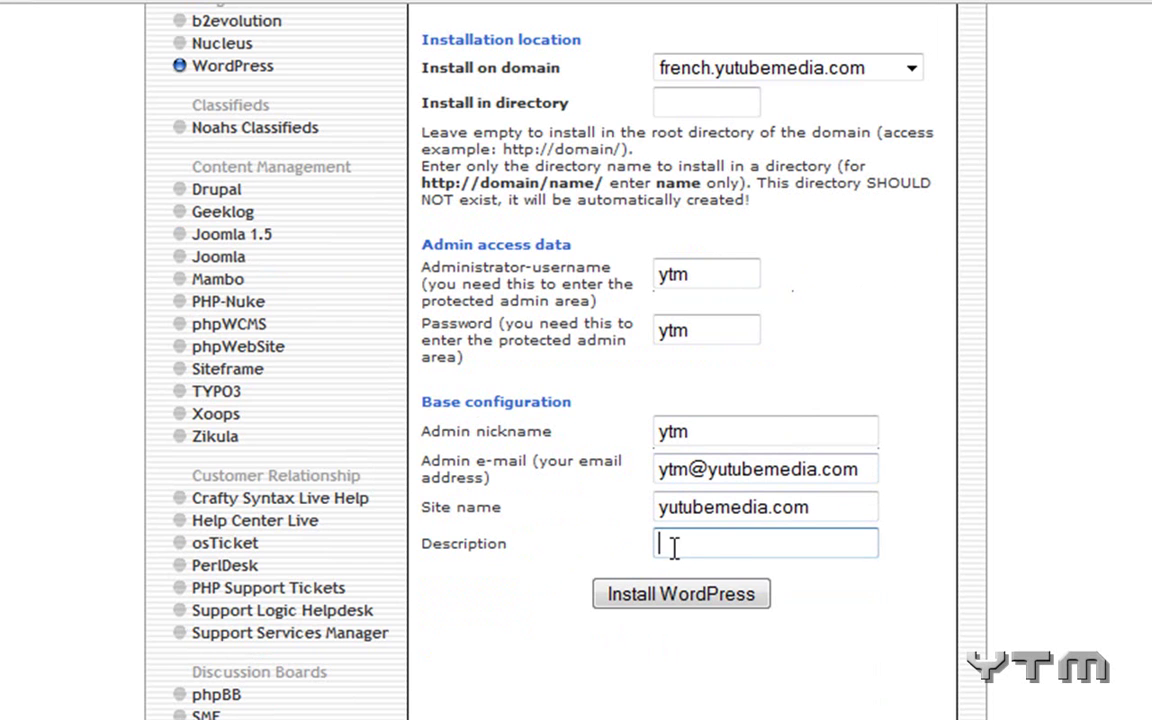
pyautogui.write('ytm site')
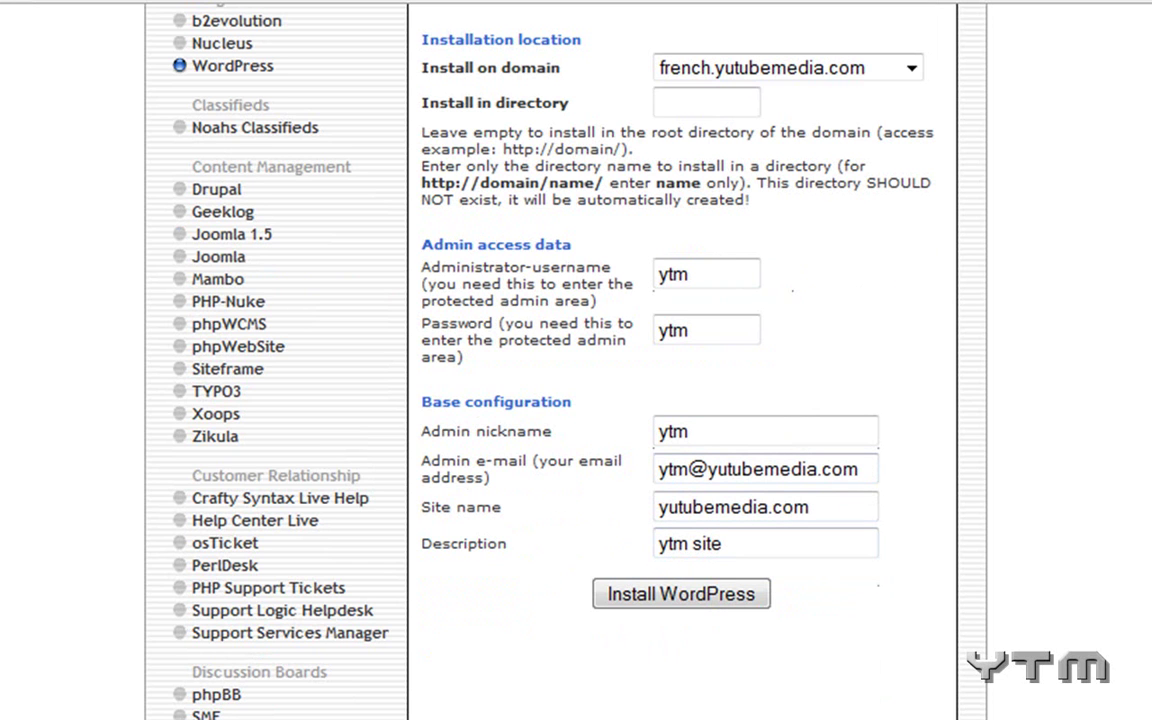
# Submit the WordPress install and finish it to reach the step 3 summary with the wp-admin URL.
pyautogui.click(622, 605)
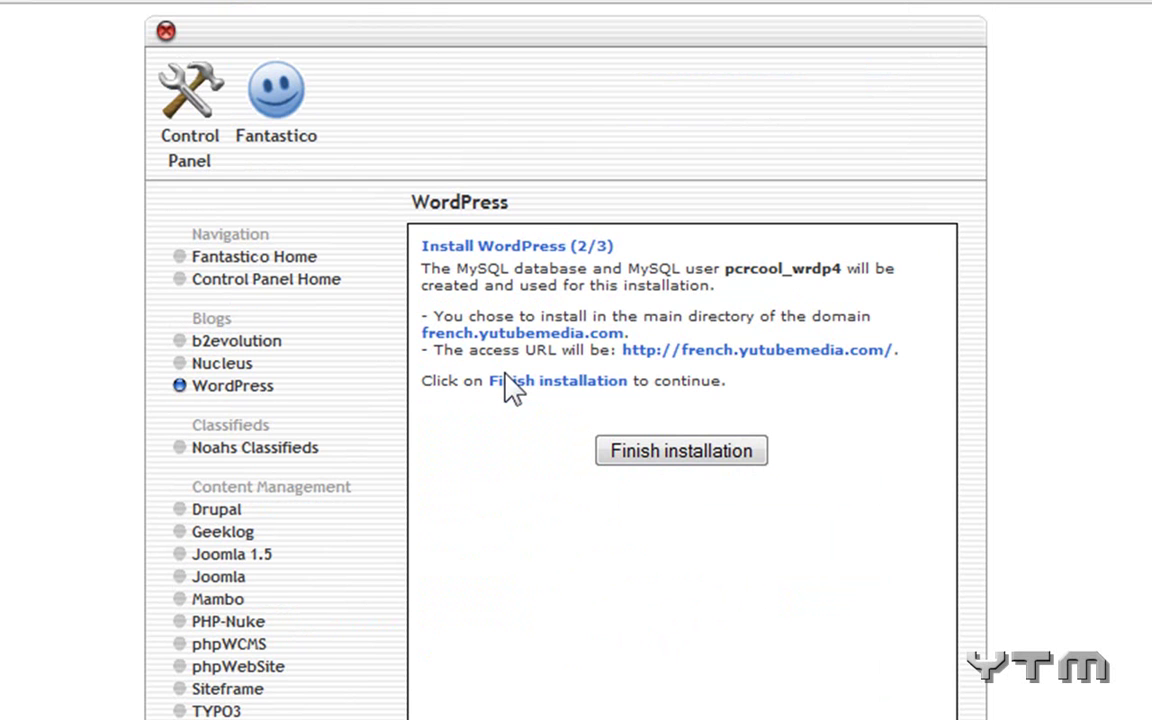
pyautogui.click(657, 450)
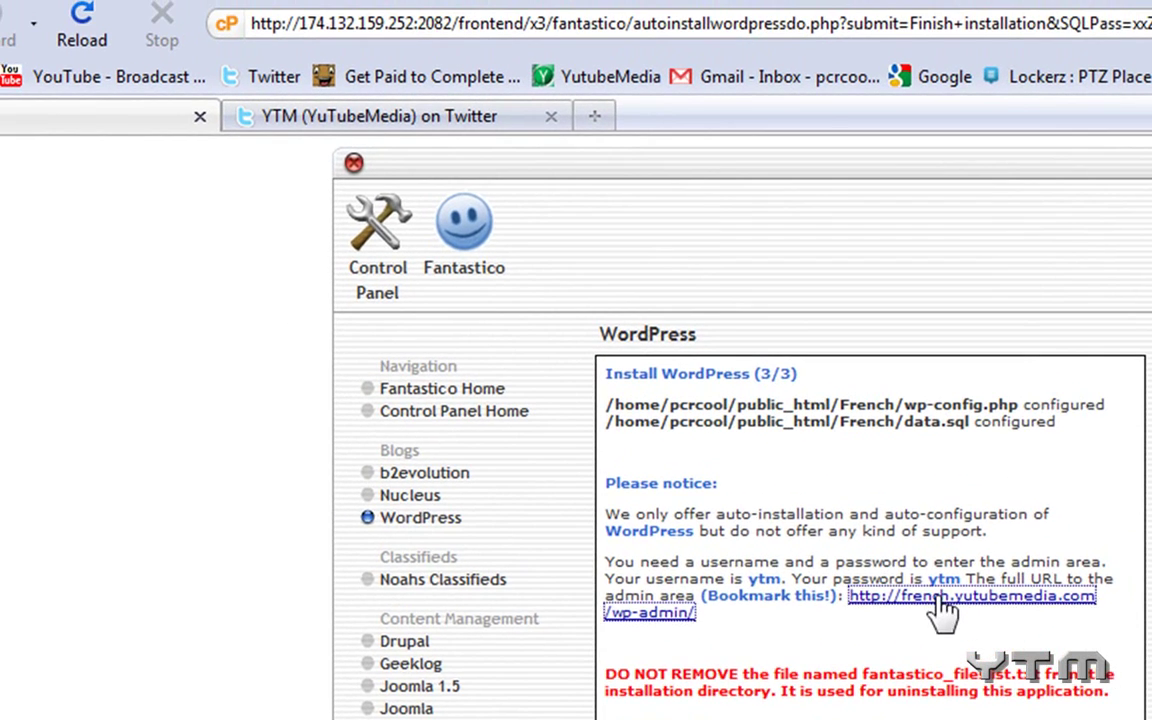
# Open french.yutubemedia.com's front page and view its Hello world! post.
pyautogui.click(830, 478)
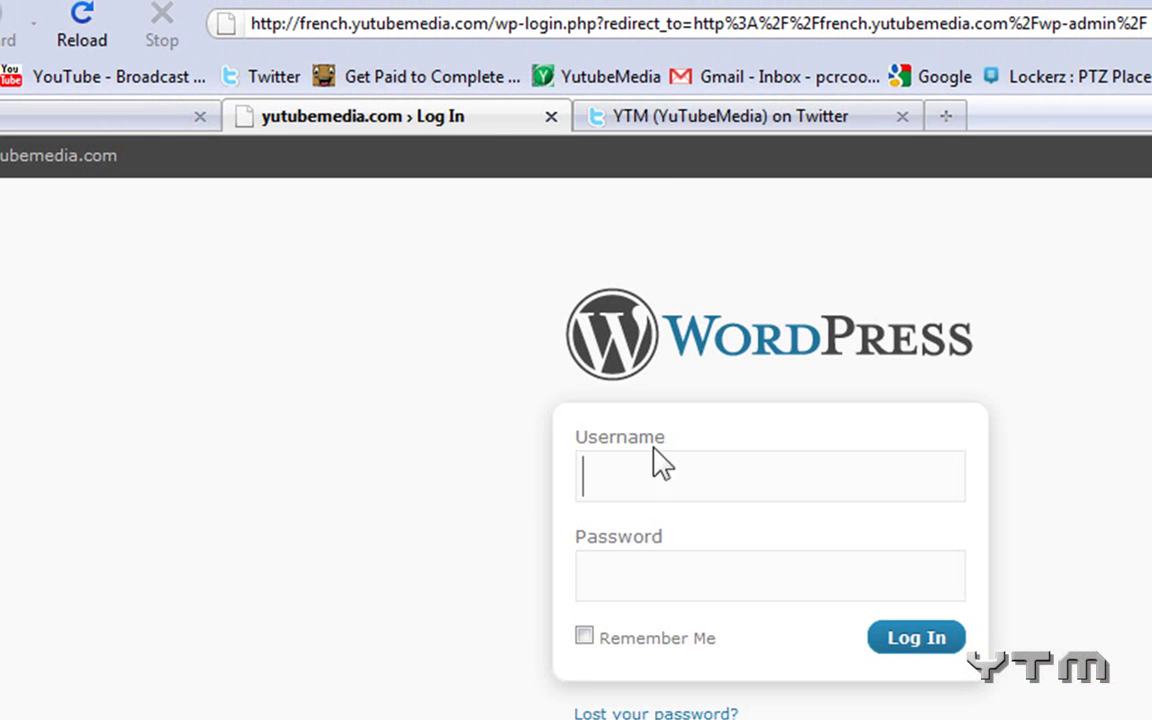
pyautogui.moveTo(497, 22); pyautogui.dragTo(1148, 22)
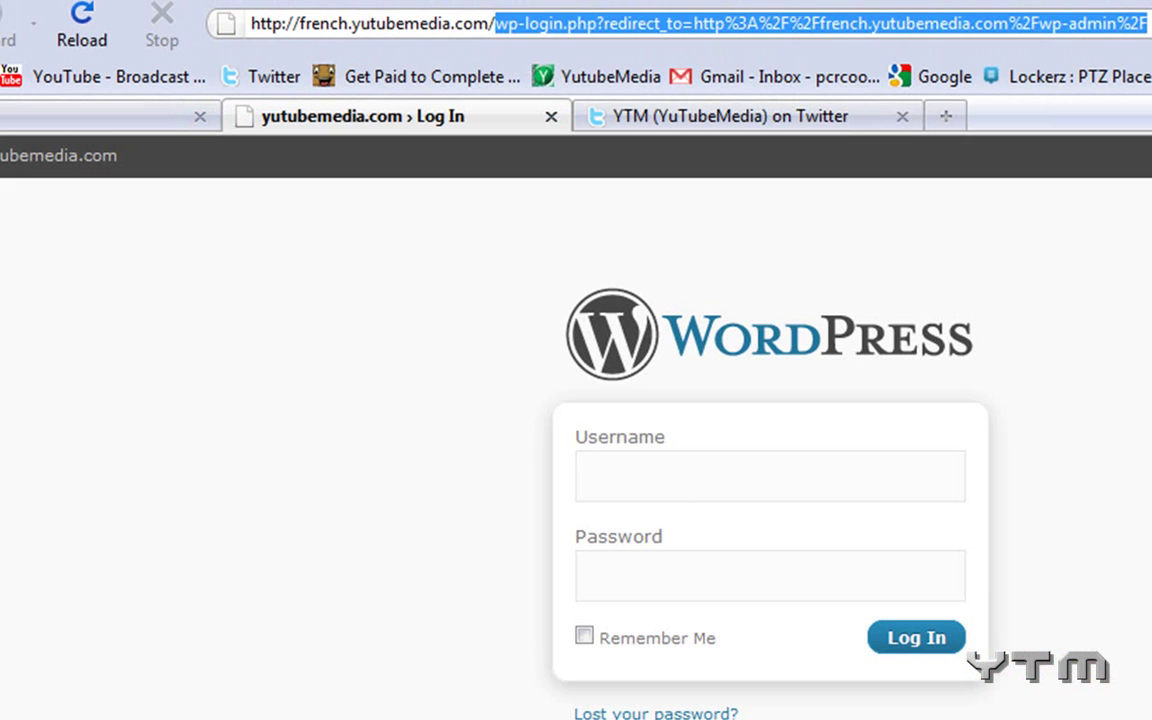
pyautogui.press('BackSpace')
pyautogui.press('Return')
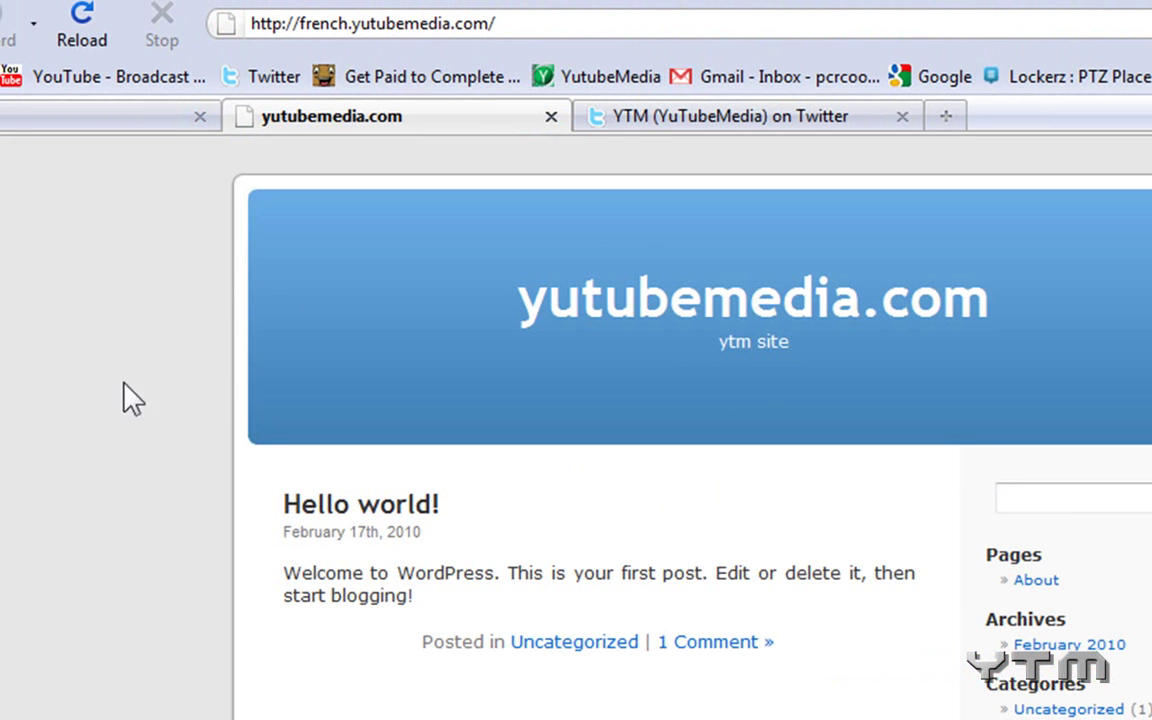
pyautogui.scroll(-2, 425, 476)
pyautogui.scroll(2, 170, 460)
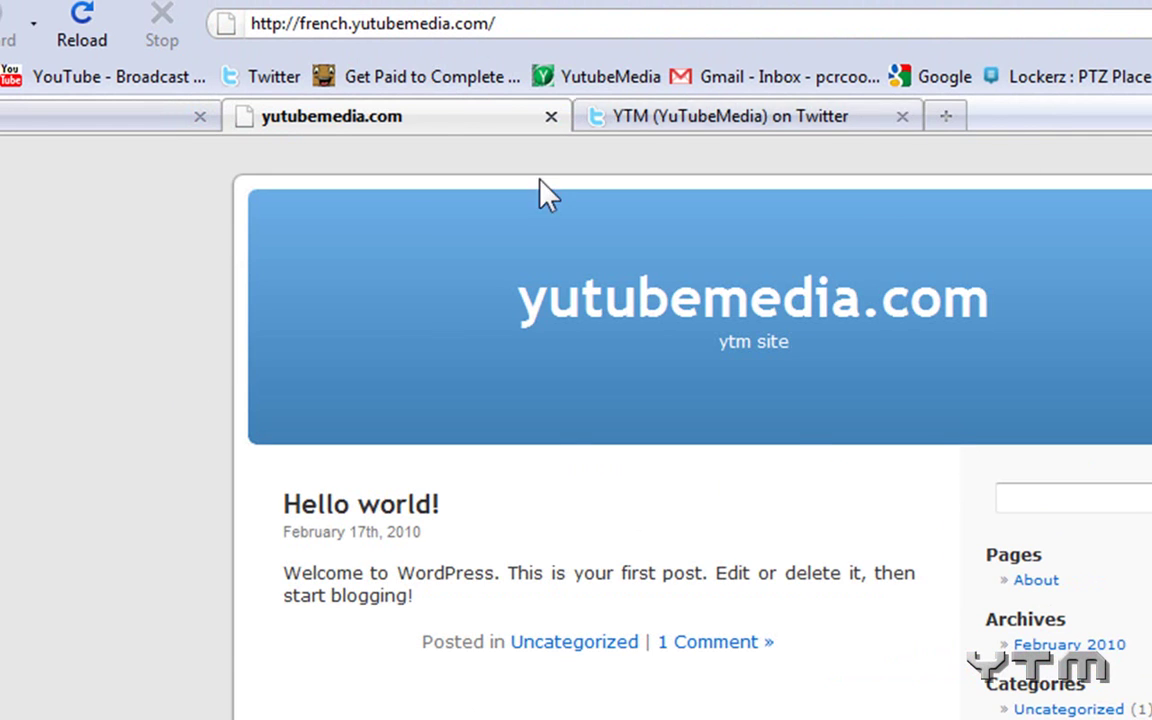
# Go to the site's WordPress Log In page via the 'wp' address suggestion.
pyautogui.click(500, 24)
pyautogui.click(500, 24)
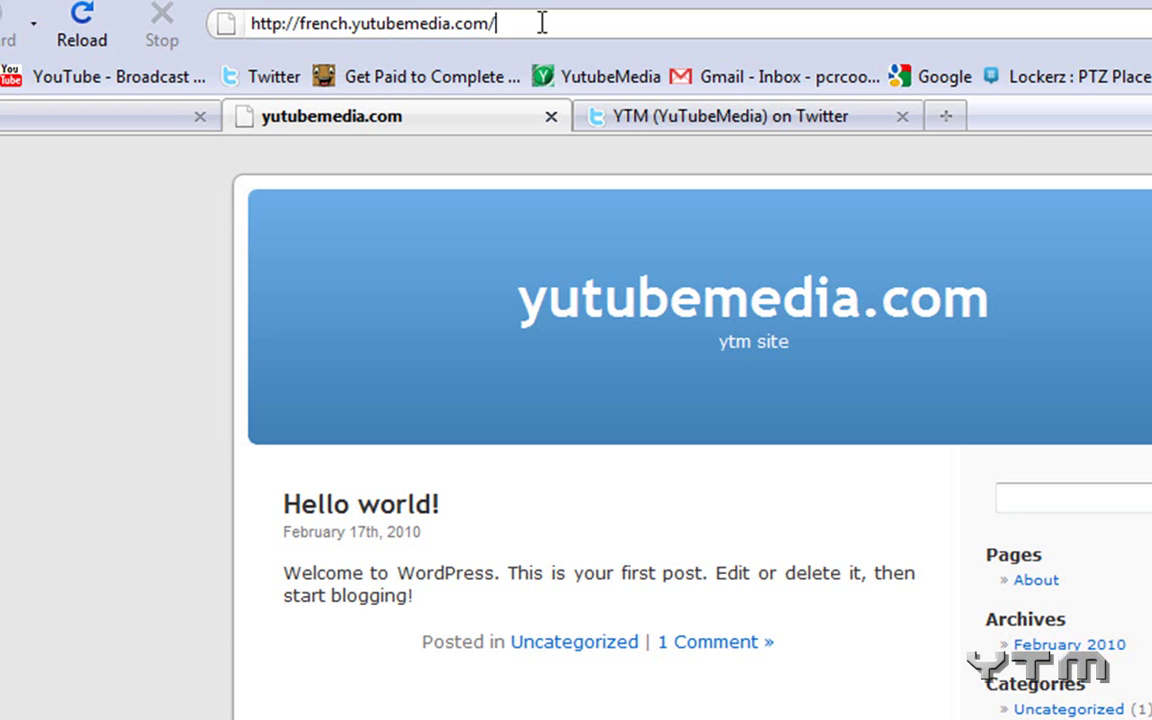
pyautogui.write('wp')
pyautogui.click(586, 98)
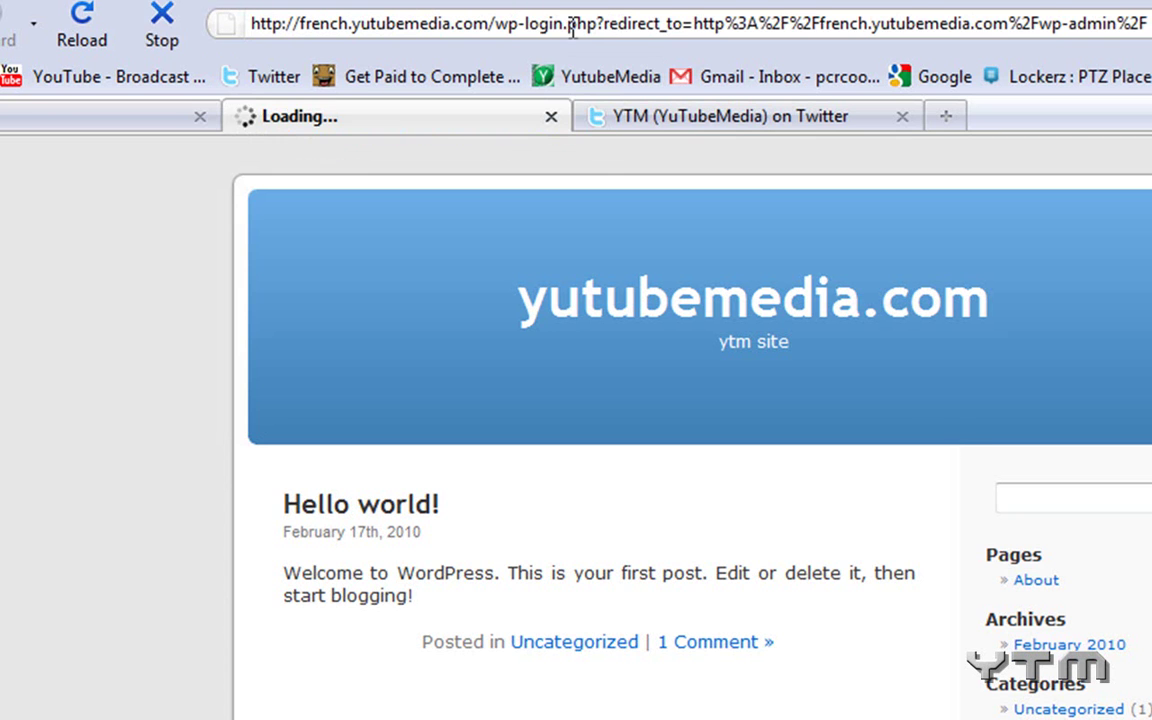
# Log in to the french.yutubemedia.com dashboard with the admin username and password, then open Appearance.
pyautogui.click(24, 124)
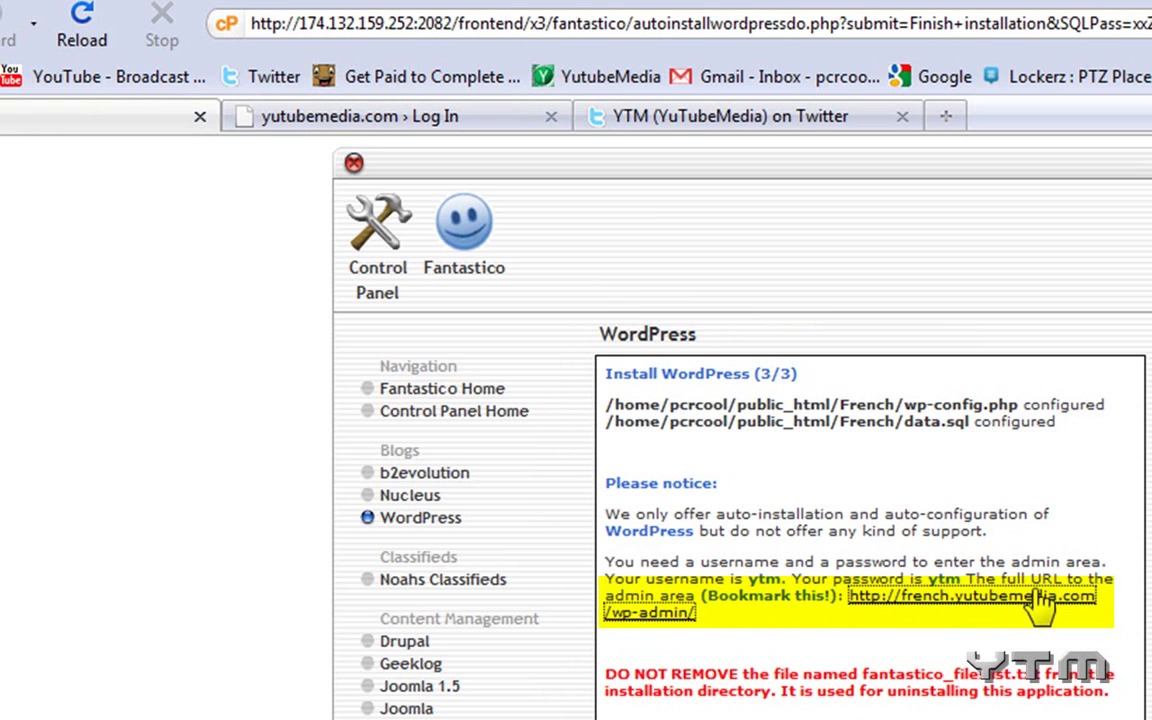
pyautogui.click(447, 128)
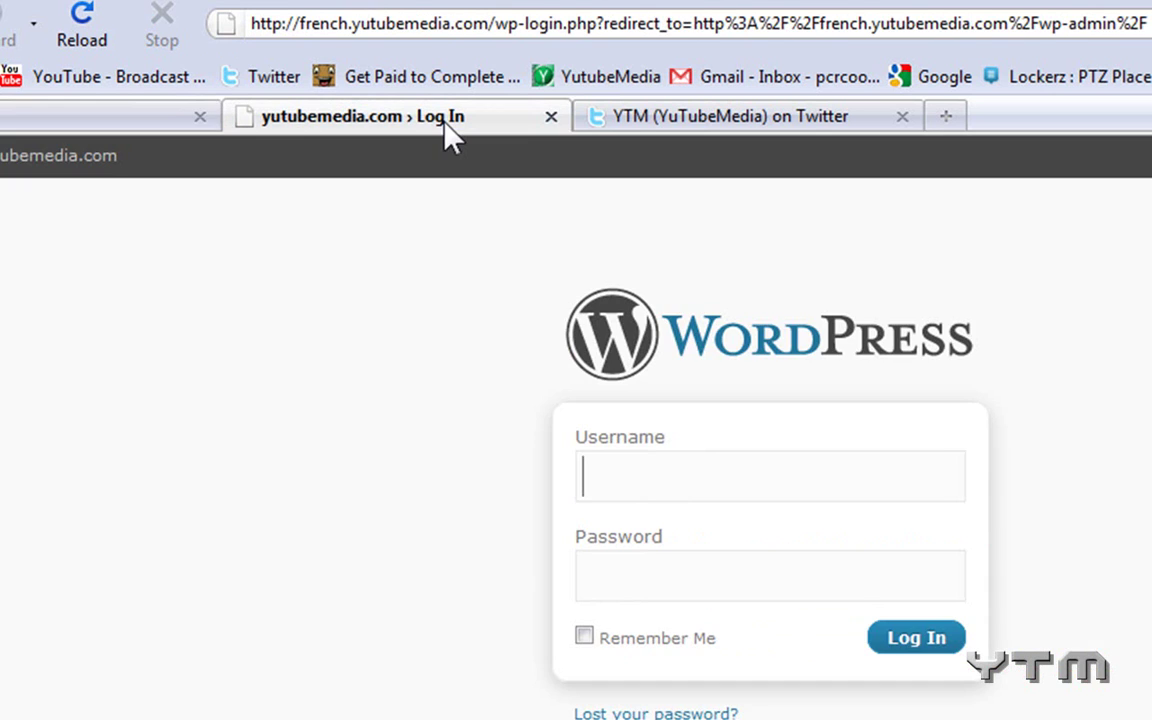
pyautogui.click(740, 478)
pyautogui.write('ytm')
pyautogui.press('Tab')
pyautogui.write('•')
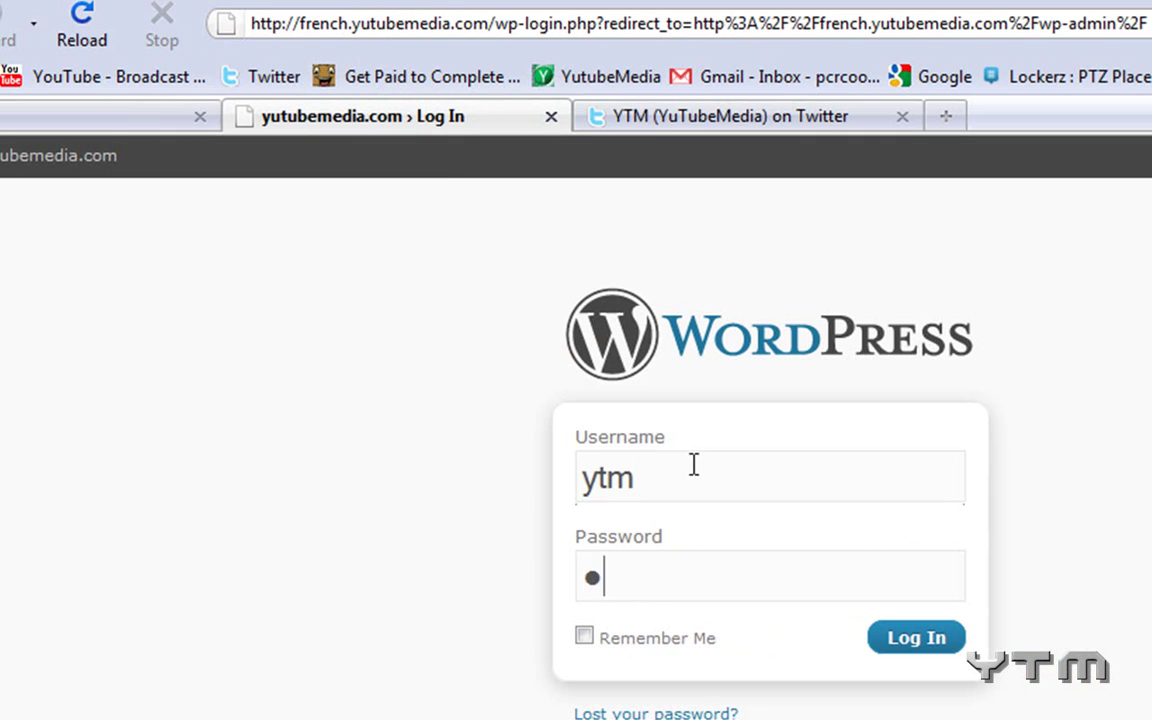
pyautogui.write('••')
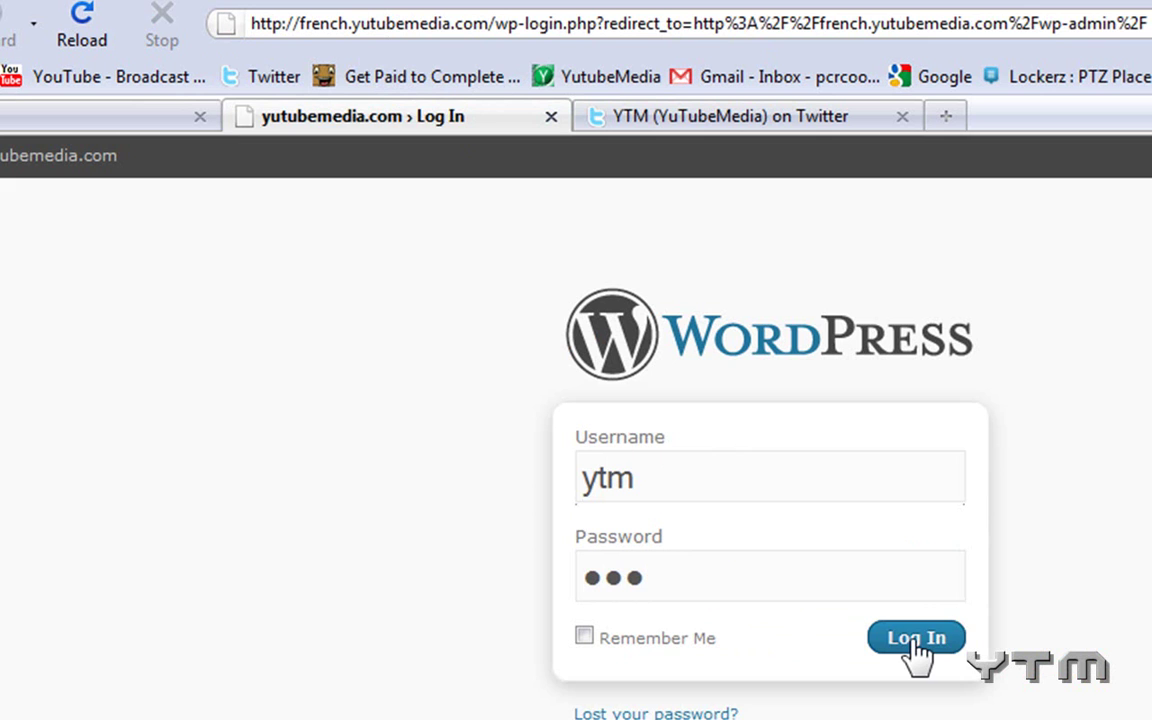
pyautogui.click(916, 643)
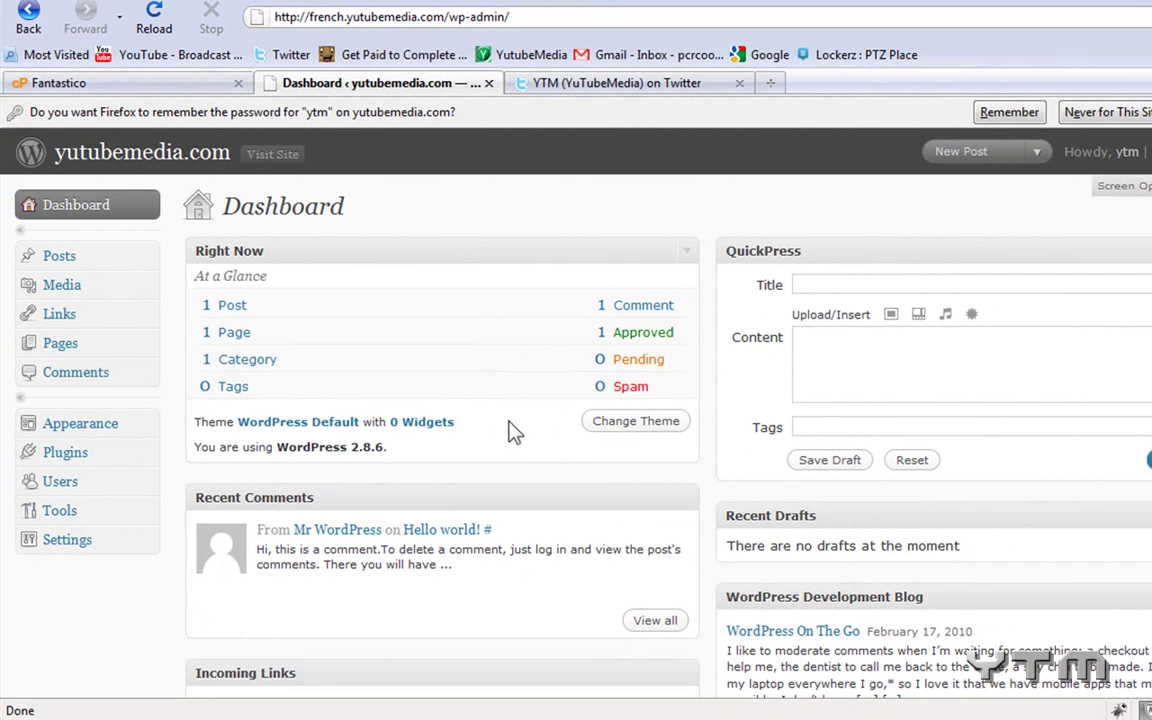
pyautogui.click(103, 428)
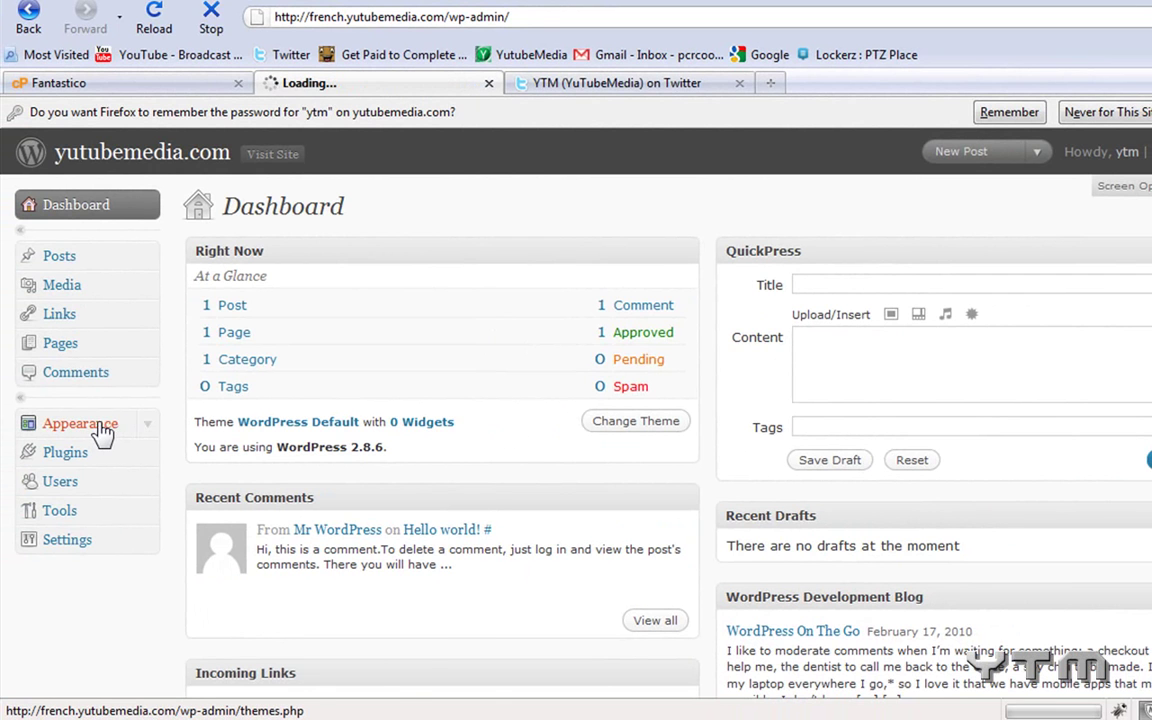